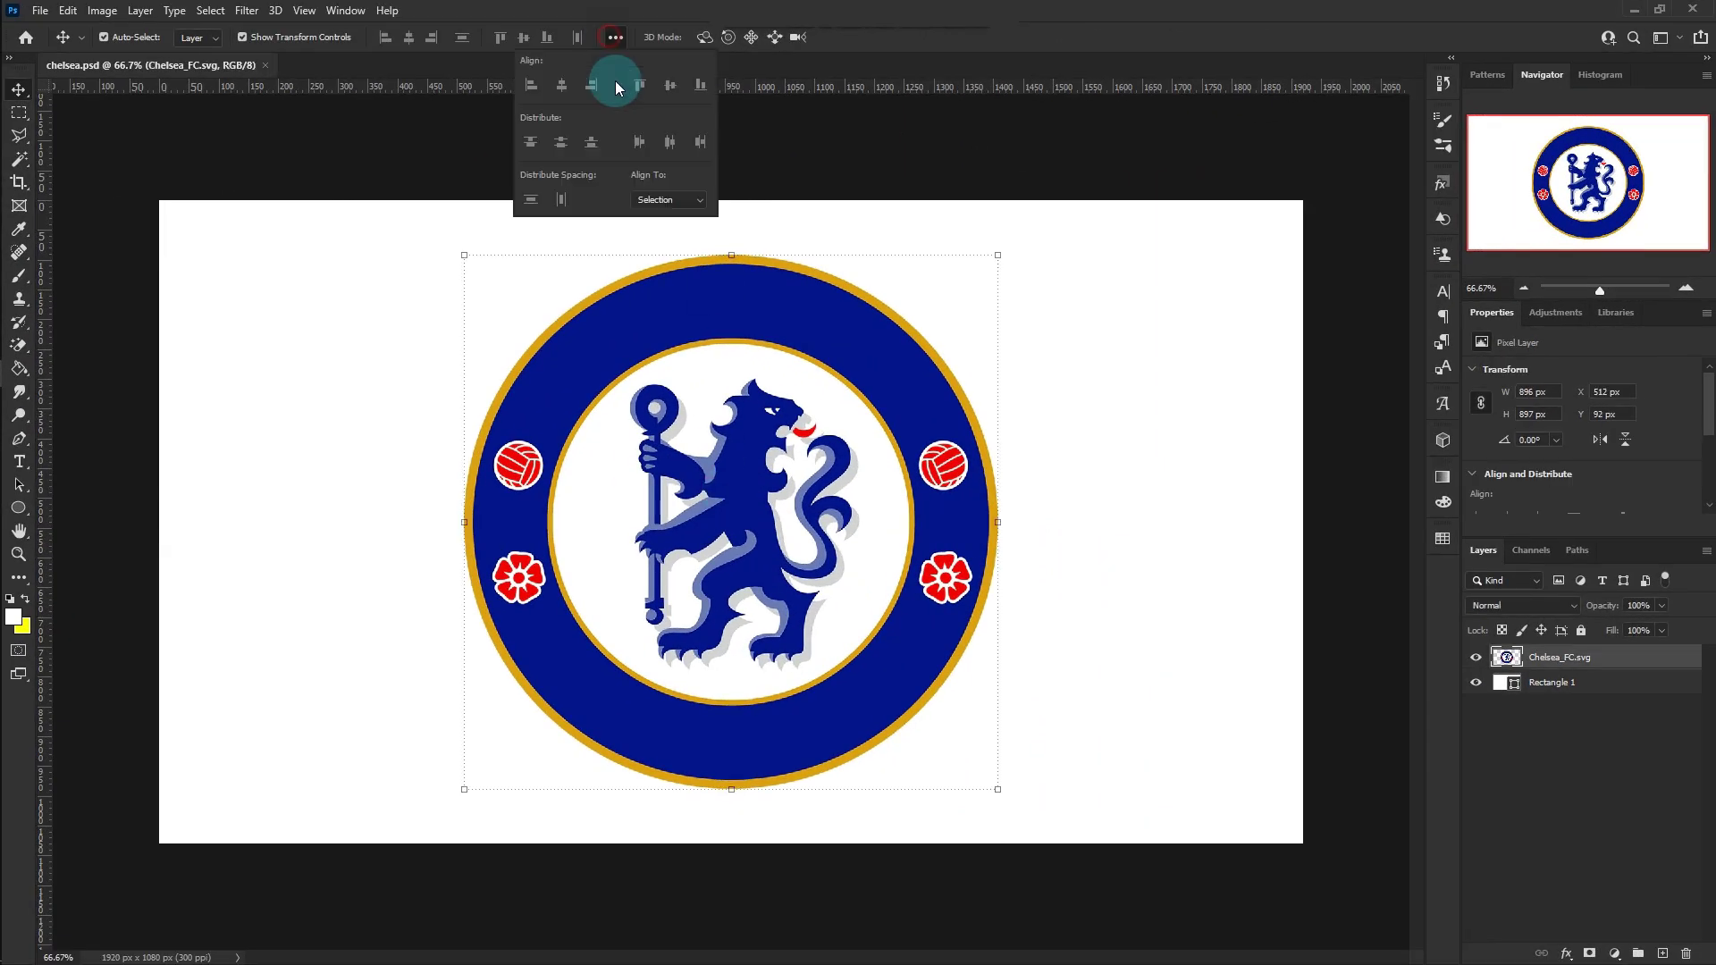
Align the Chelsea badge layer to the canvas, centering it both vertically and horizontally.
{"action": "left_click", "coordinate": [681, 219]}
{"action": "left_click", "coordinate": [670, 85]}
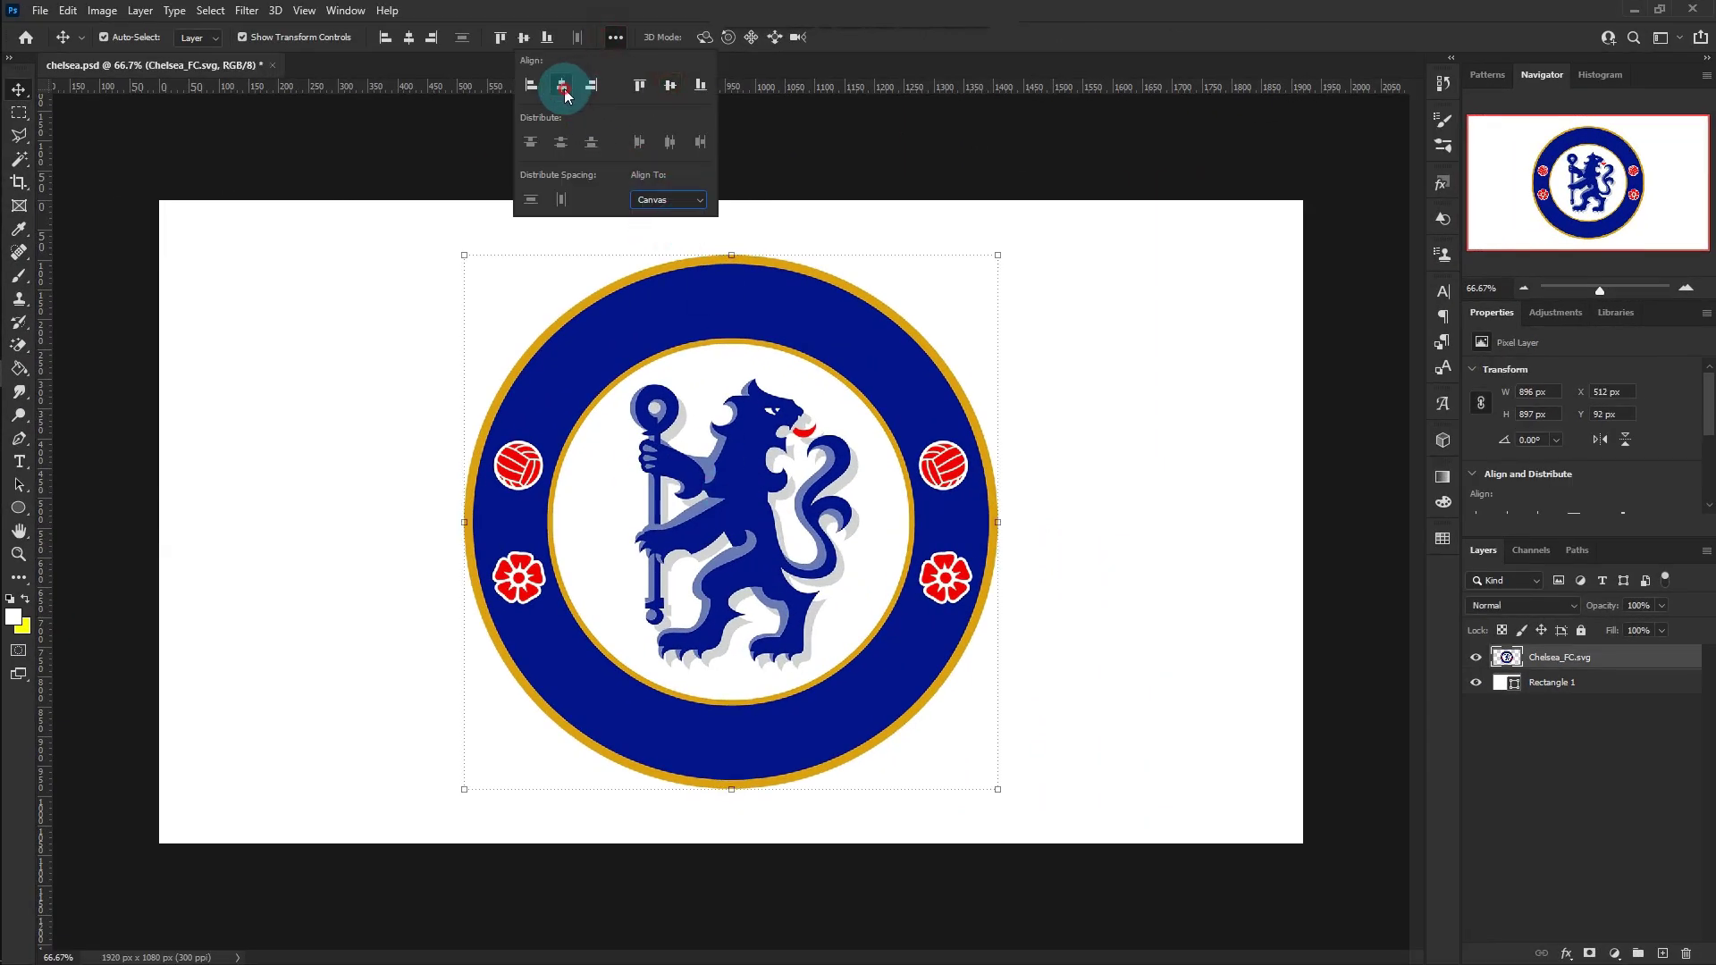
{"action": "left_click", "coordinate": [562, 85]}
{"action": "left_click", "coordinate": [826, 158]}
{"action": "left_click", "coordinate": [755, 314]}
Draw a circle about 652 px in diameter over the badge's inner area and center it on the canvas.
{"action": "left_click", "coordinate": [19, 508]}
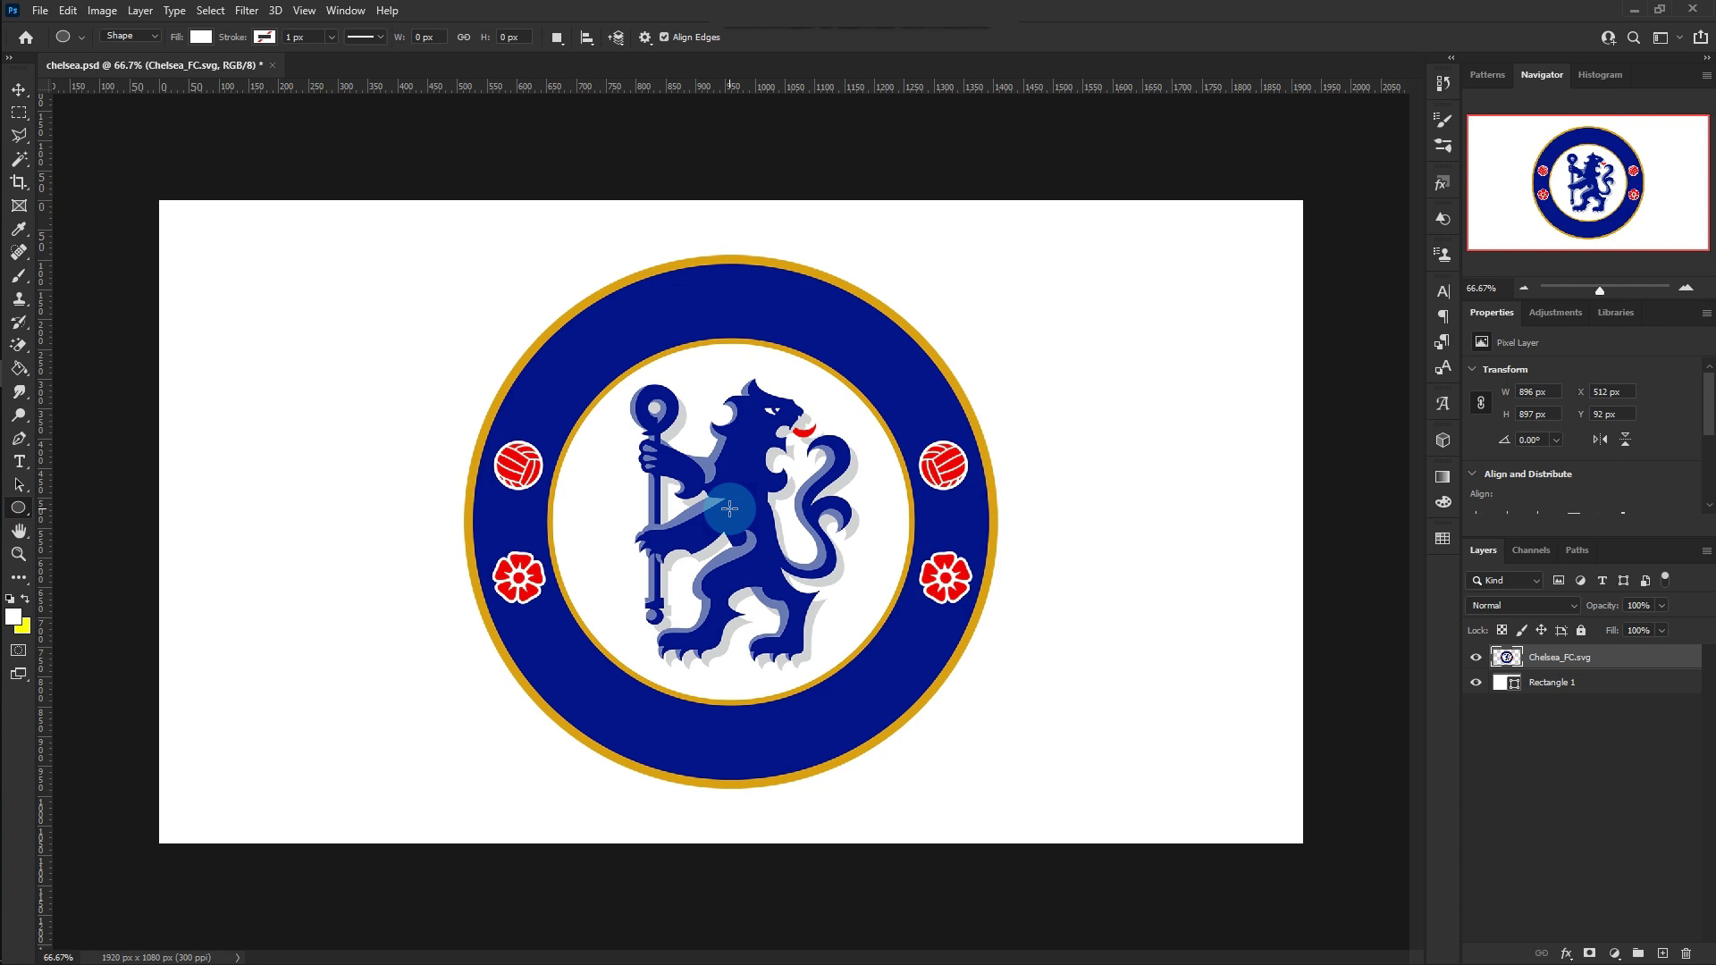
{"action": "left_click_drag", "start_coordinate": [732, 519], "coordinate": [957, 713]}
{"action": "left_click", "coordinate": [18, 90]}
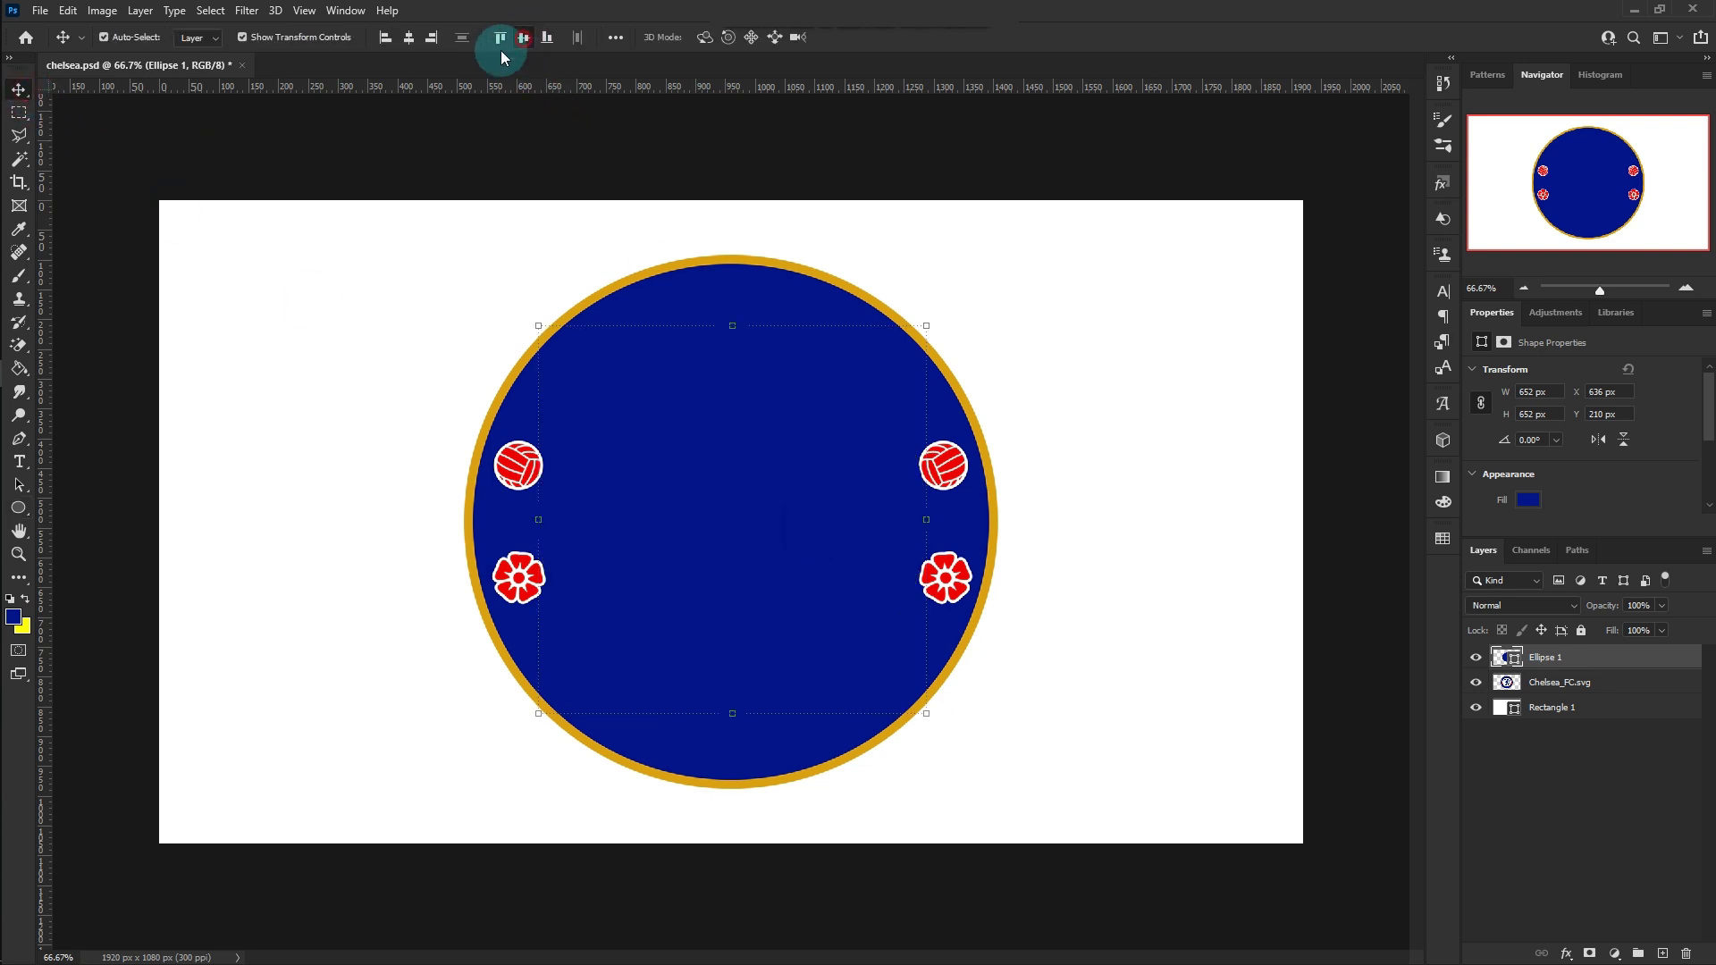
{"action": "left_click", "coordinate": [408, 38]}
Change the new circle's fill color to white and deselect it.
{"action": "left_click", "coordinate": [1521, 500]}
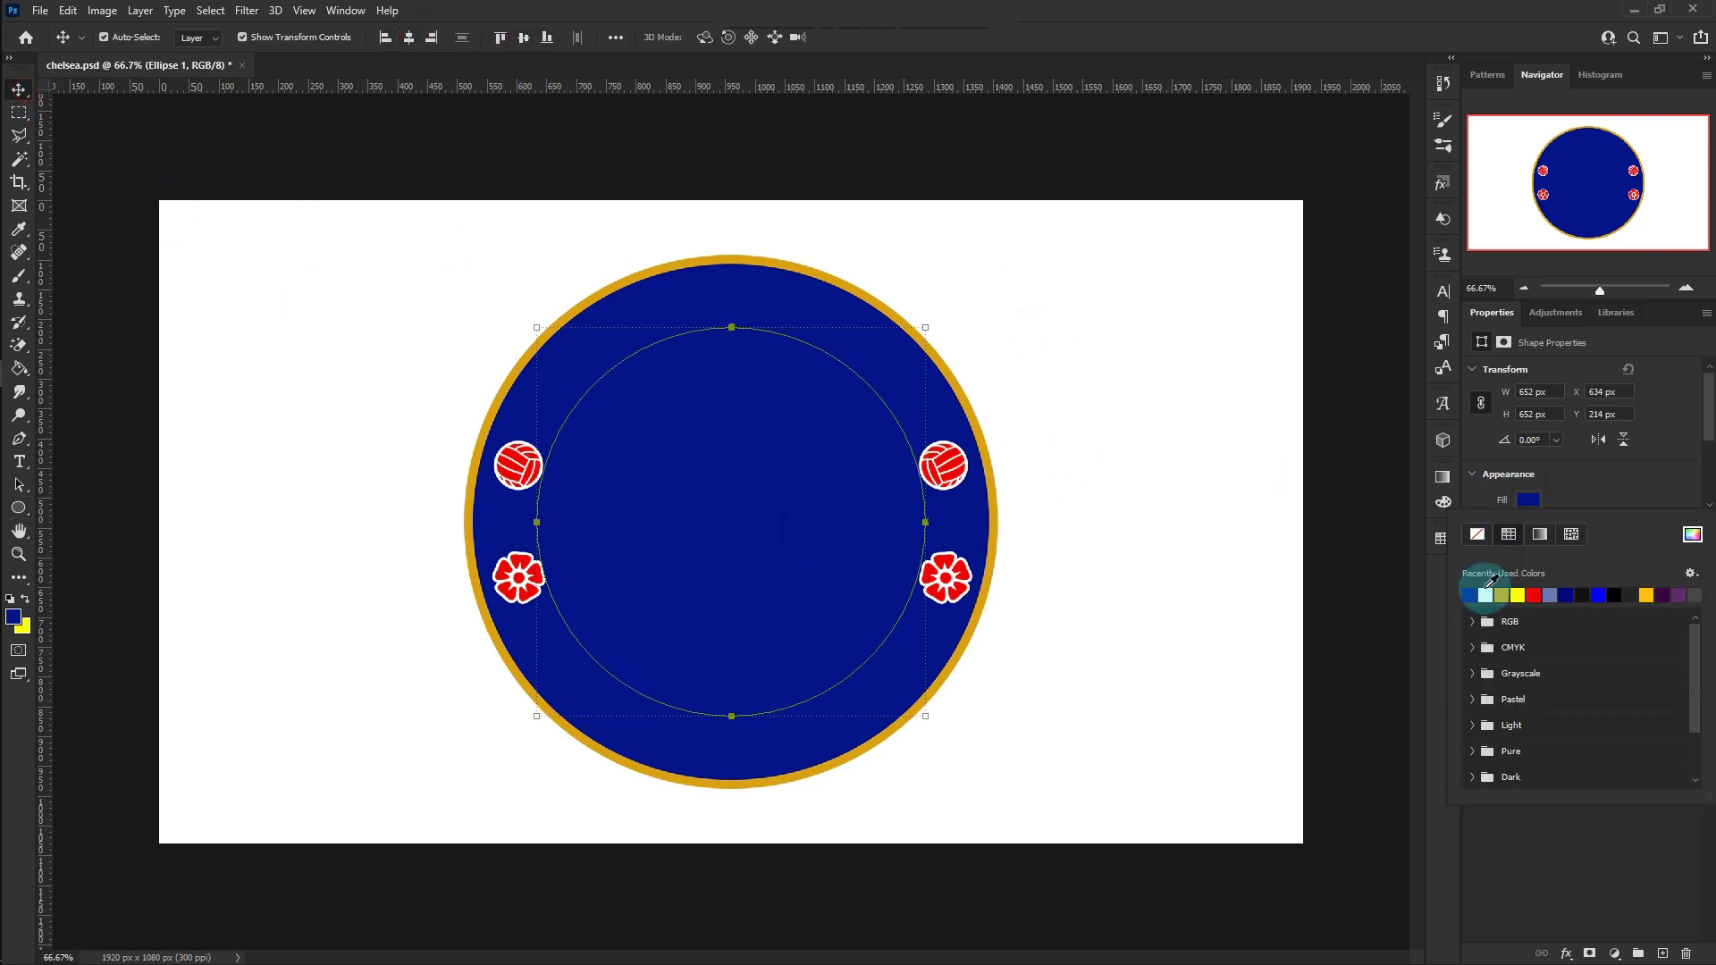
{"action": "left_click", "coordinate": [1485, 590]}
{"action": "left_click", "coordinate": [1019, 169]}
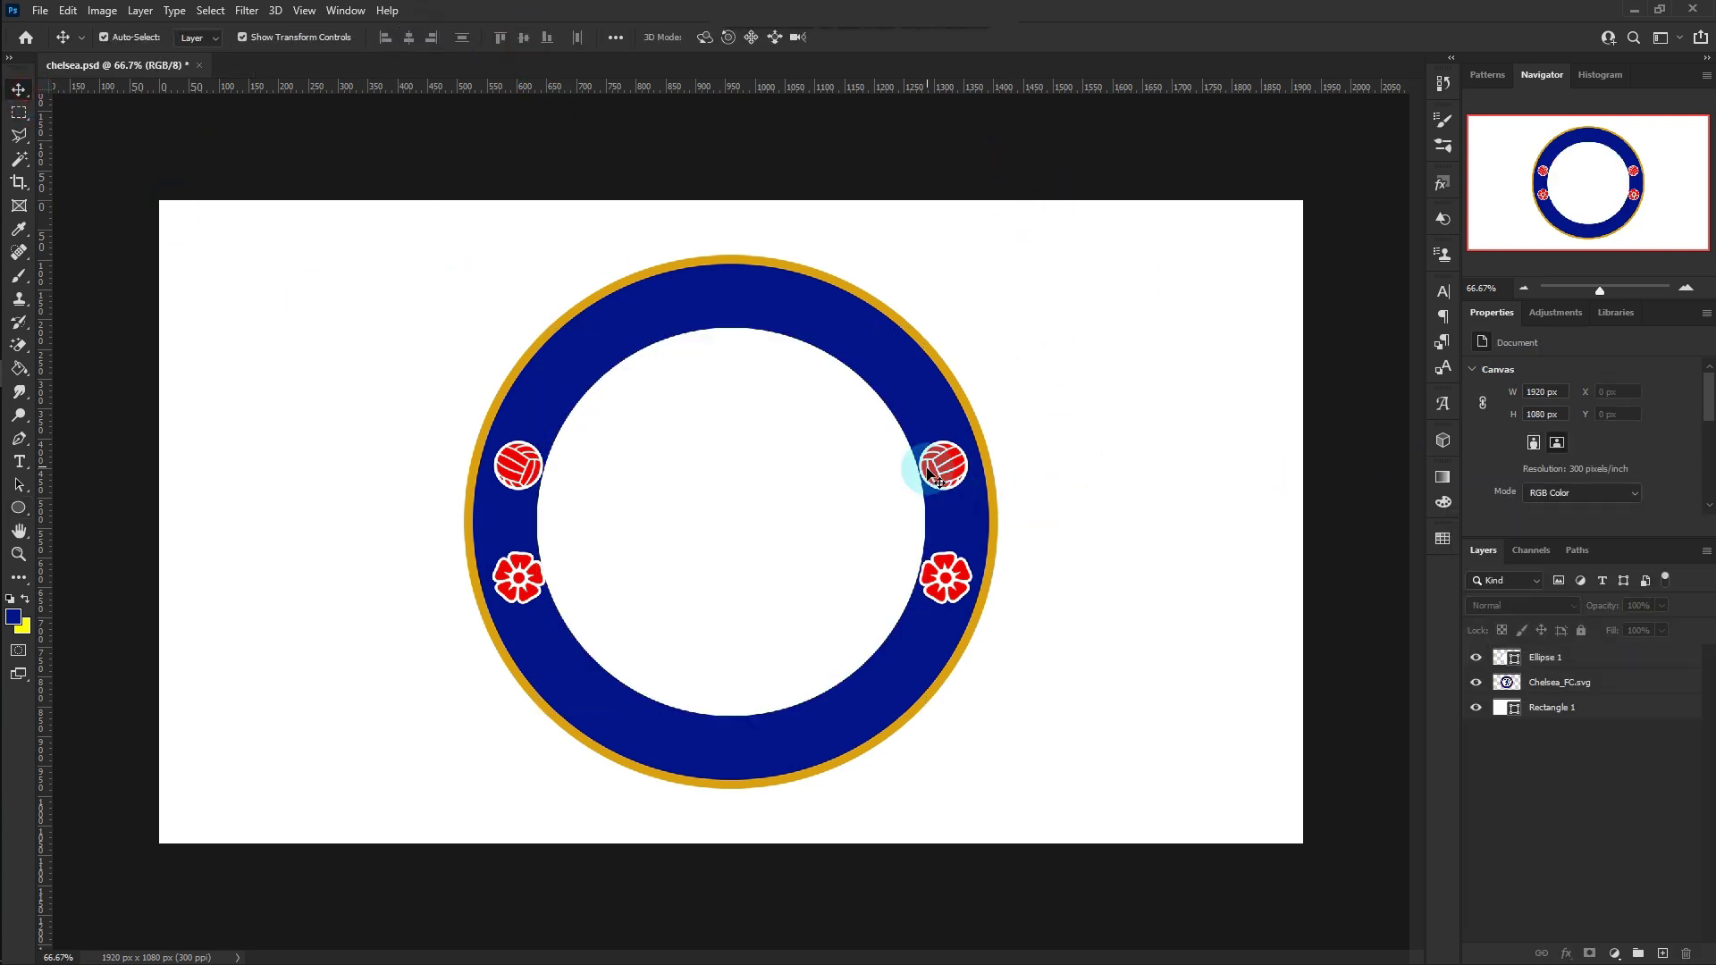
{"action": "left_click", "coordinate": [545, 534]}
{"action": "left_click", "coordinate": [1084, 517]}
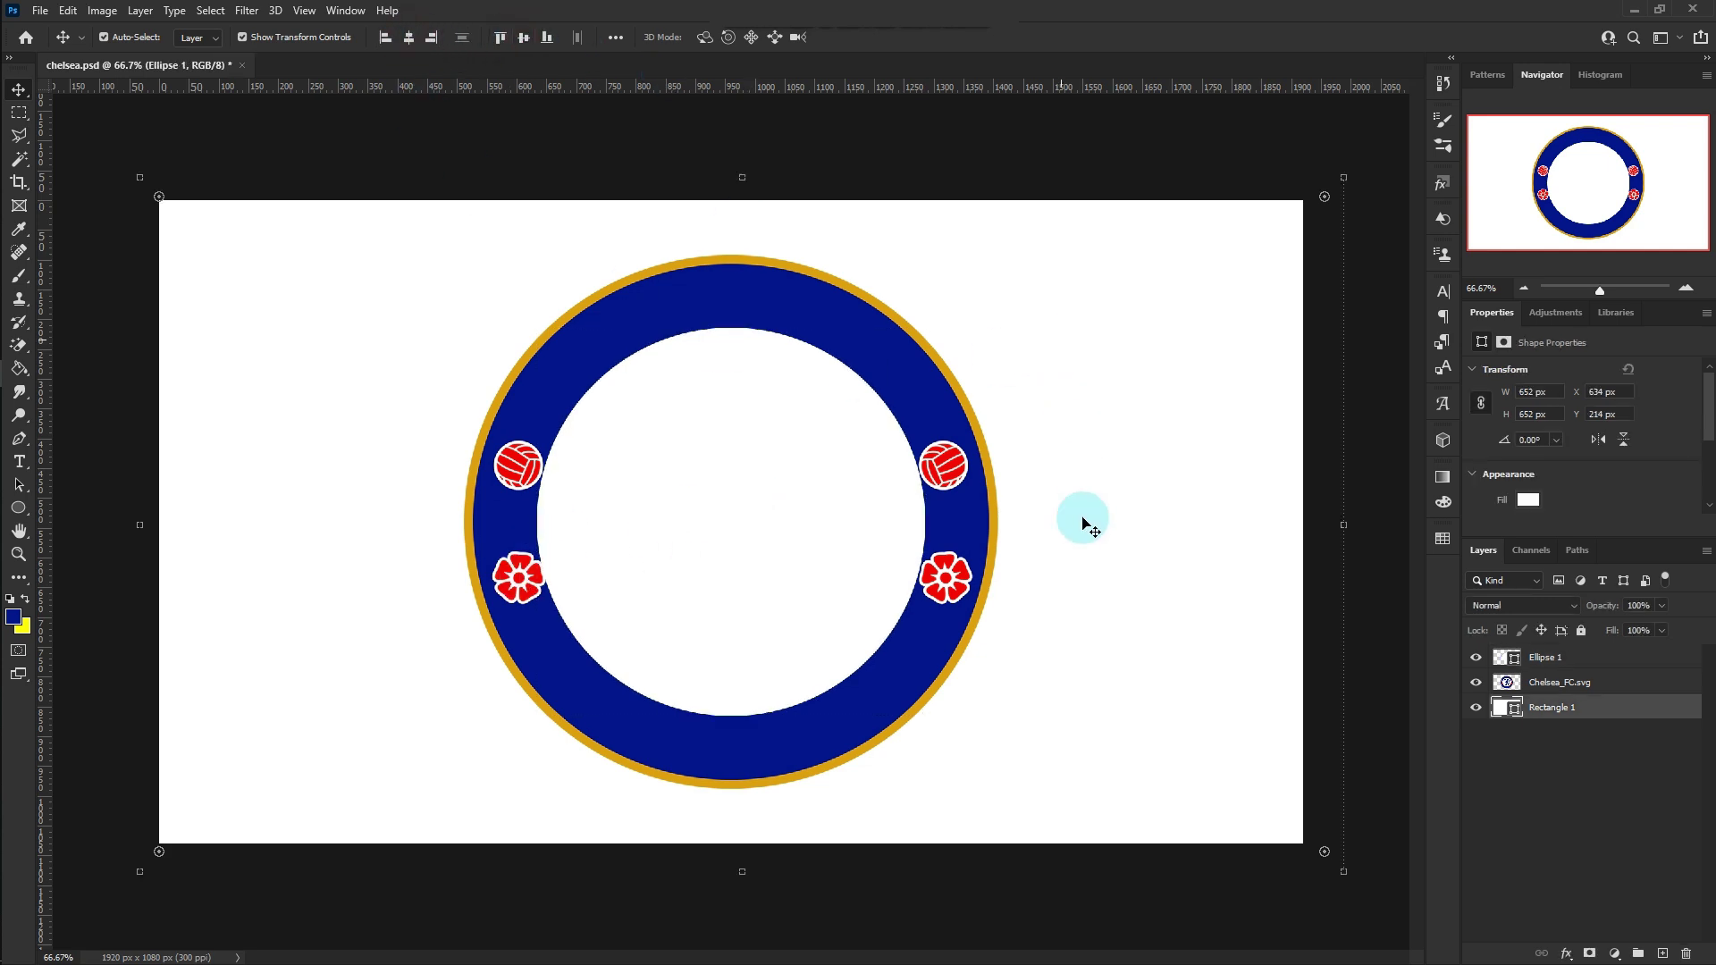
Add the white text CHELSEA along the white circle's path, starting at its upper-left edge.
{"action": "left_click", "coordinate": [736, 502]}
{"action": "left_click", "coordinate": [18, 461]}
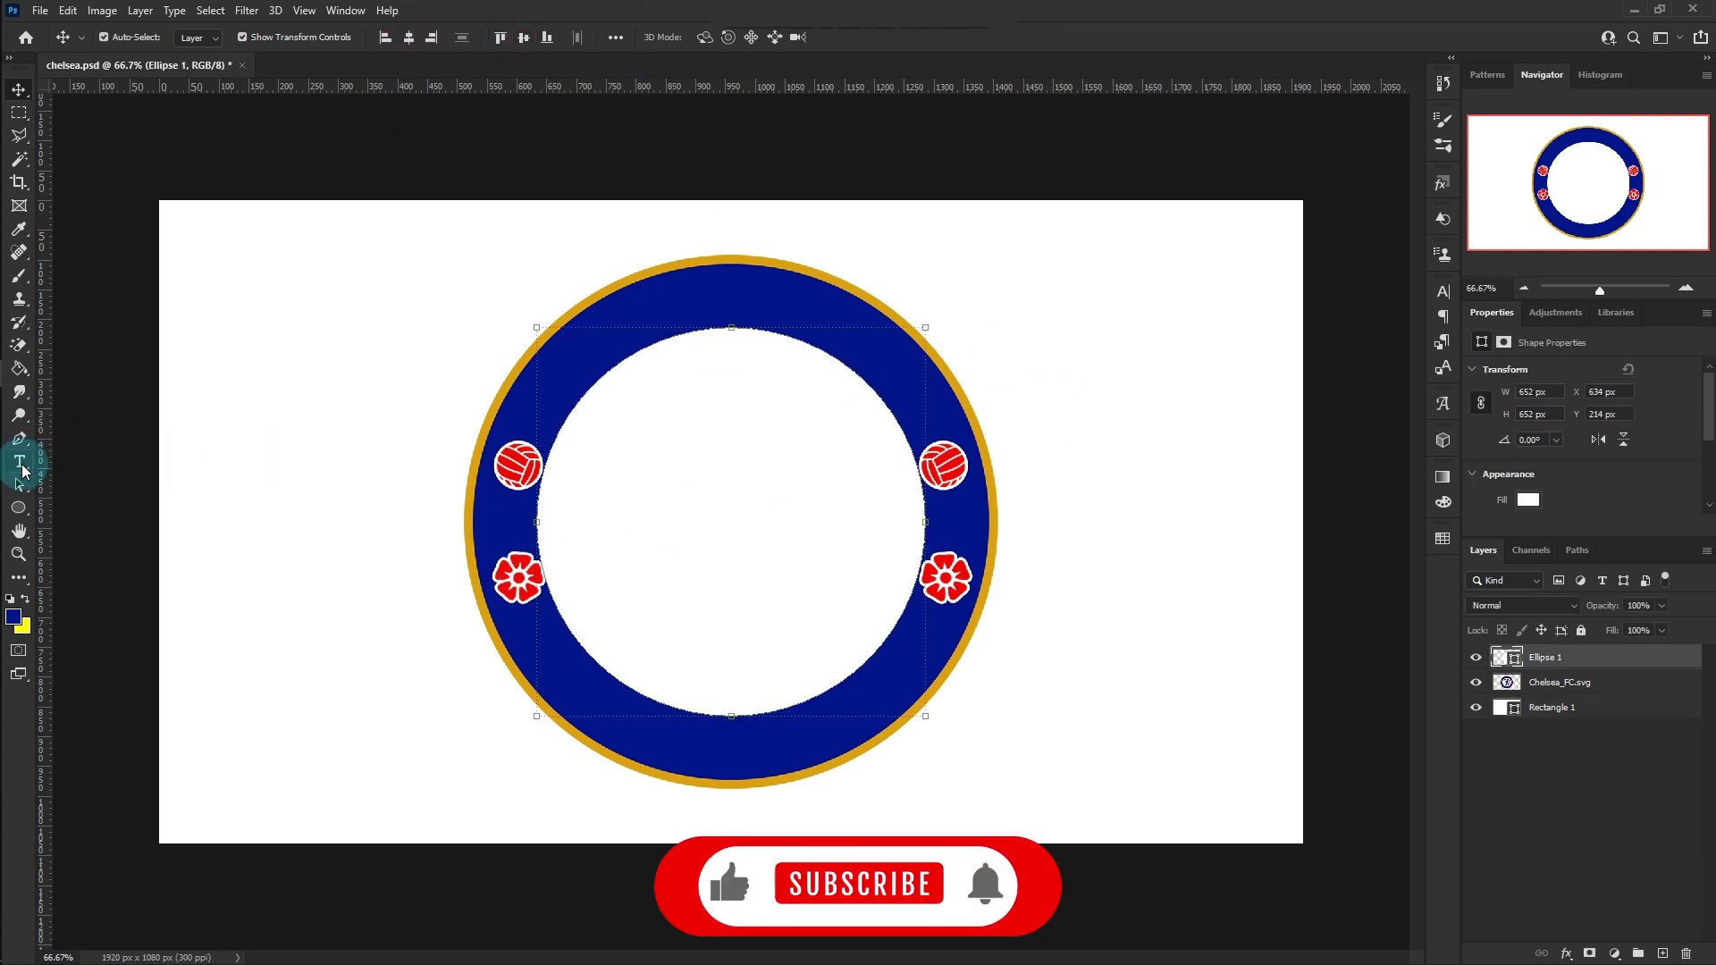
{"action": "left_click", "coordinate": [570, 404]}
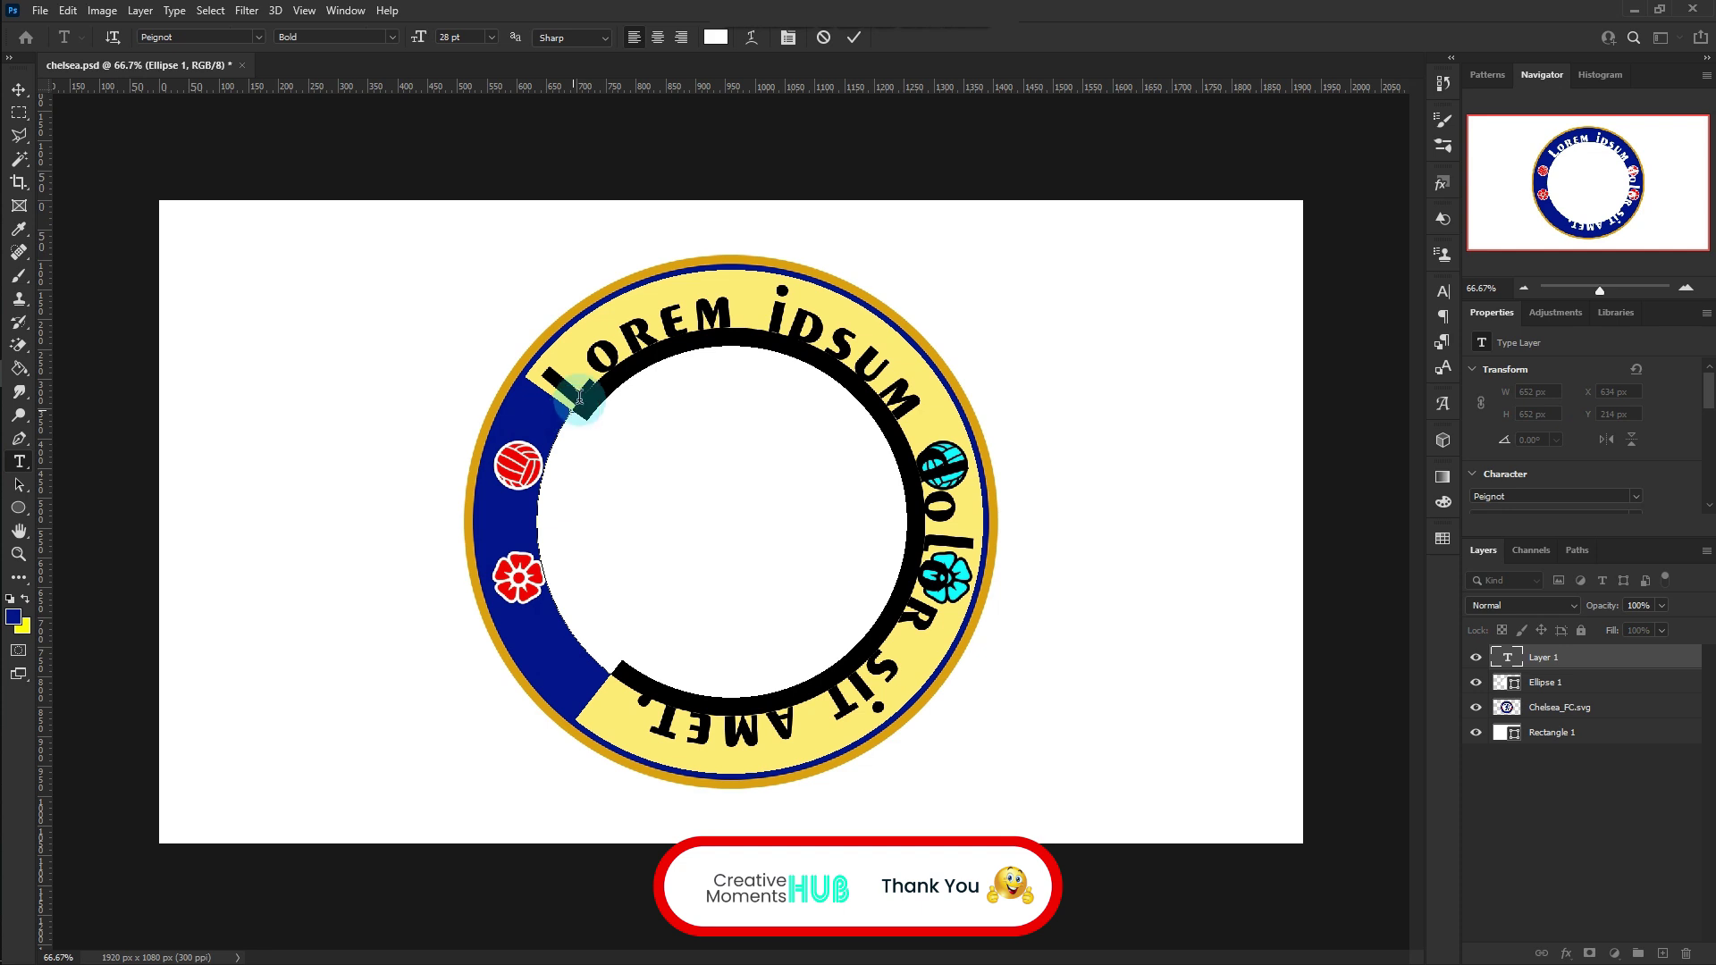
{"action": "type", "text": "CHC"}
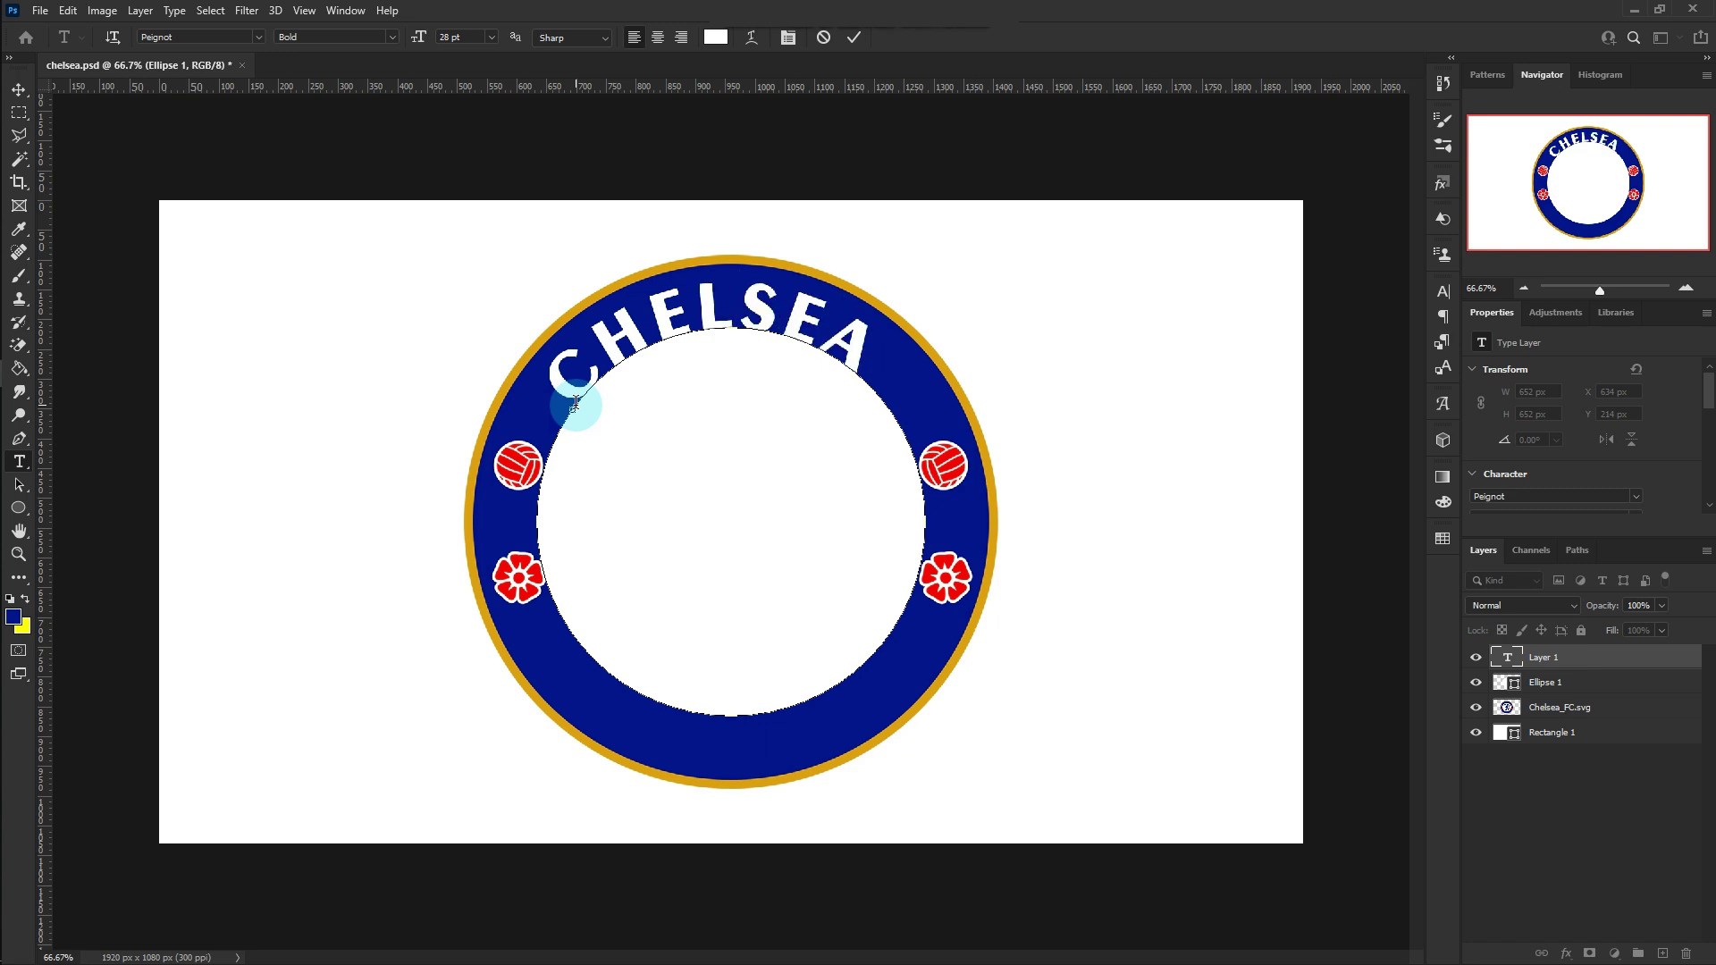
{"action": "left_click", "coordinate": [853, 41]}
Slide the CHELSEA text along its circular path with the Path Selection tool to center it at the badge's top.
{"action": "left_click", "coordinate": [19, 89]}
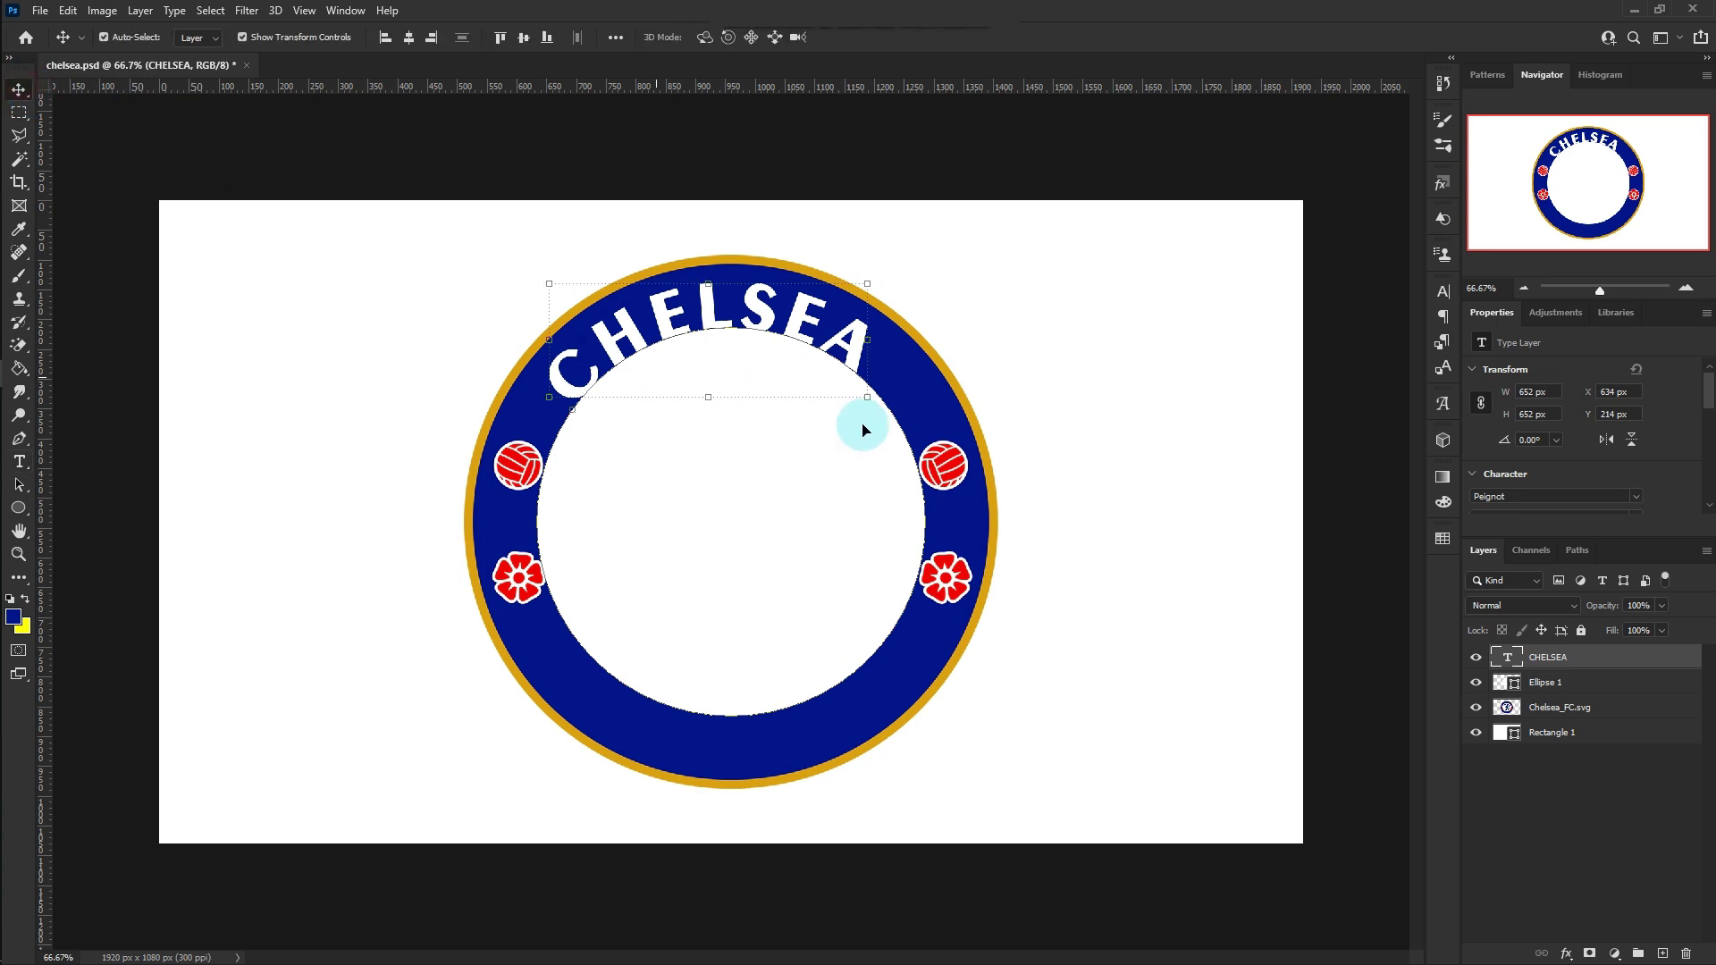
{"action": "right_click", "coordinate": [20, 487]}
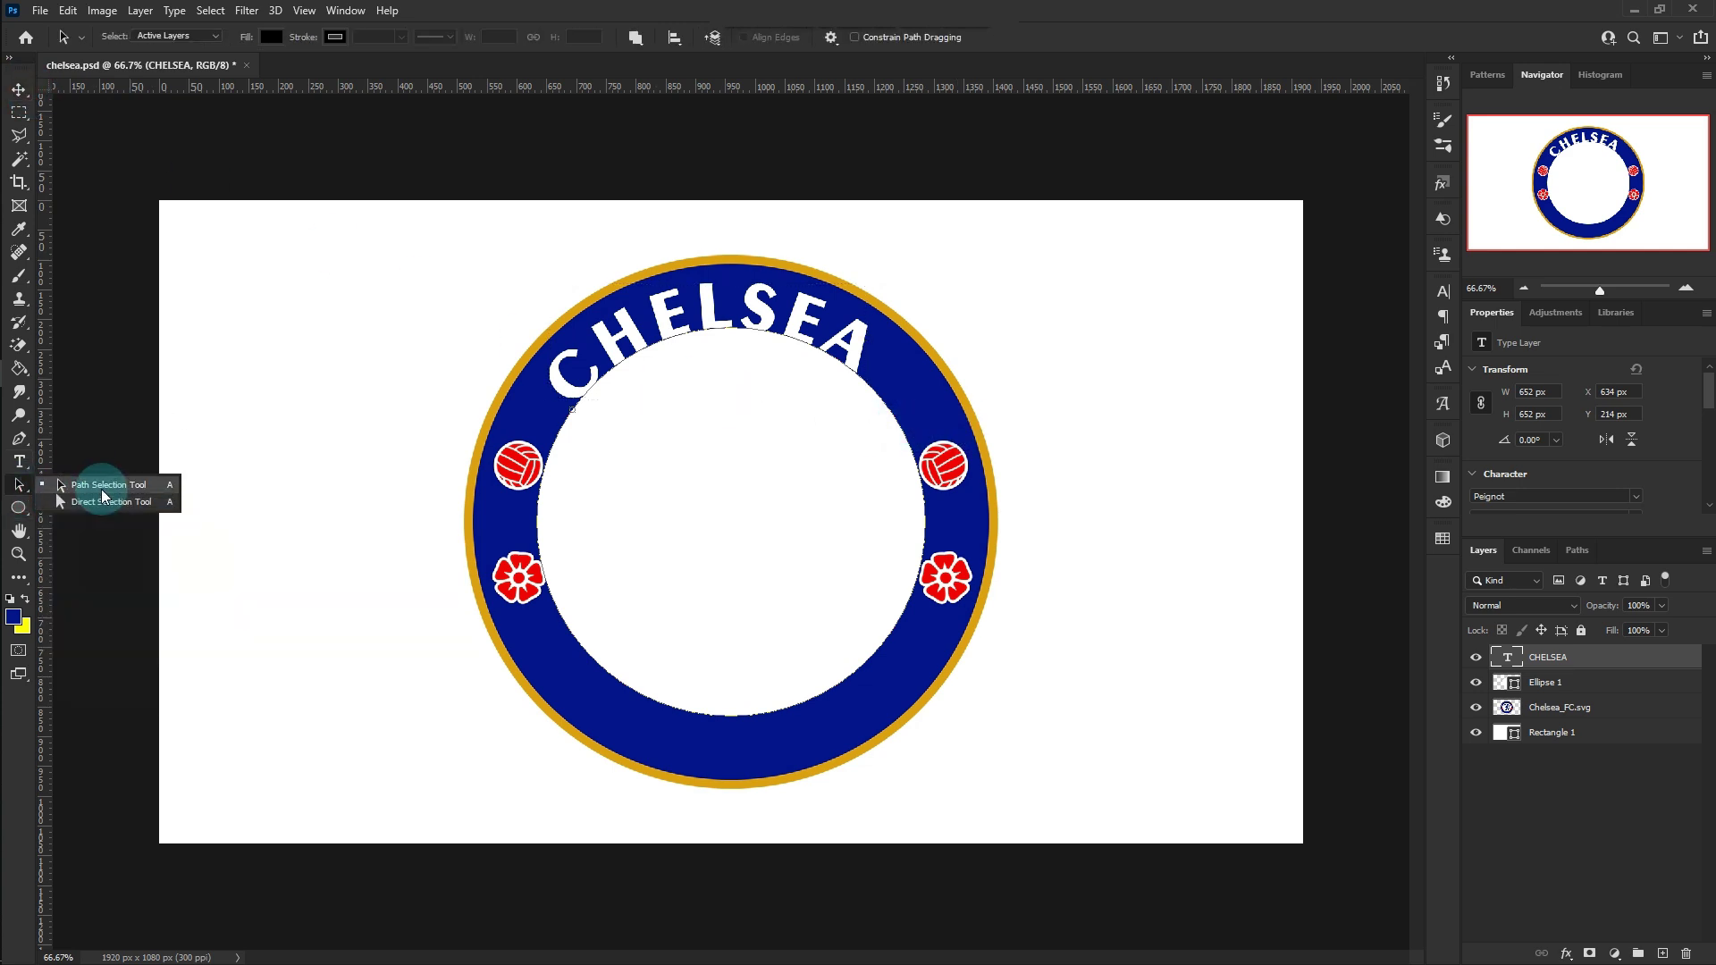
{"action": "left_click_drag", "start_coordinate": [95, 485], "coordinate": [105, 485]}
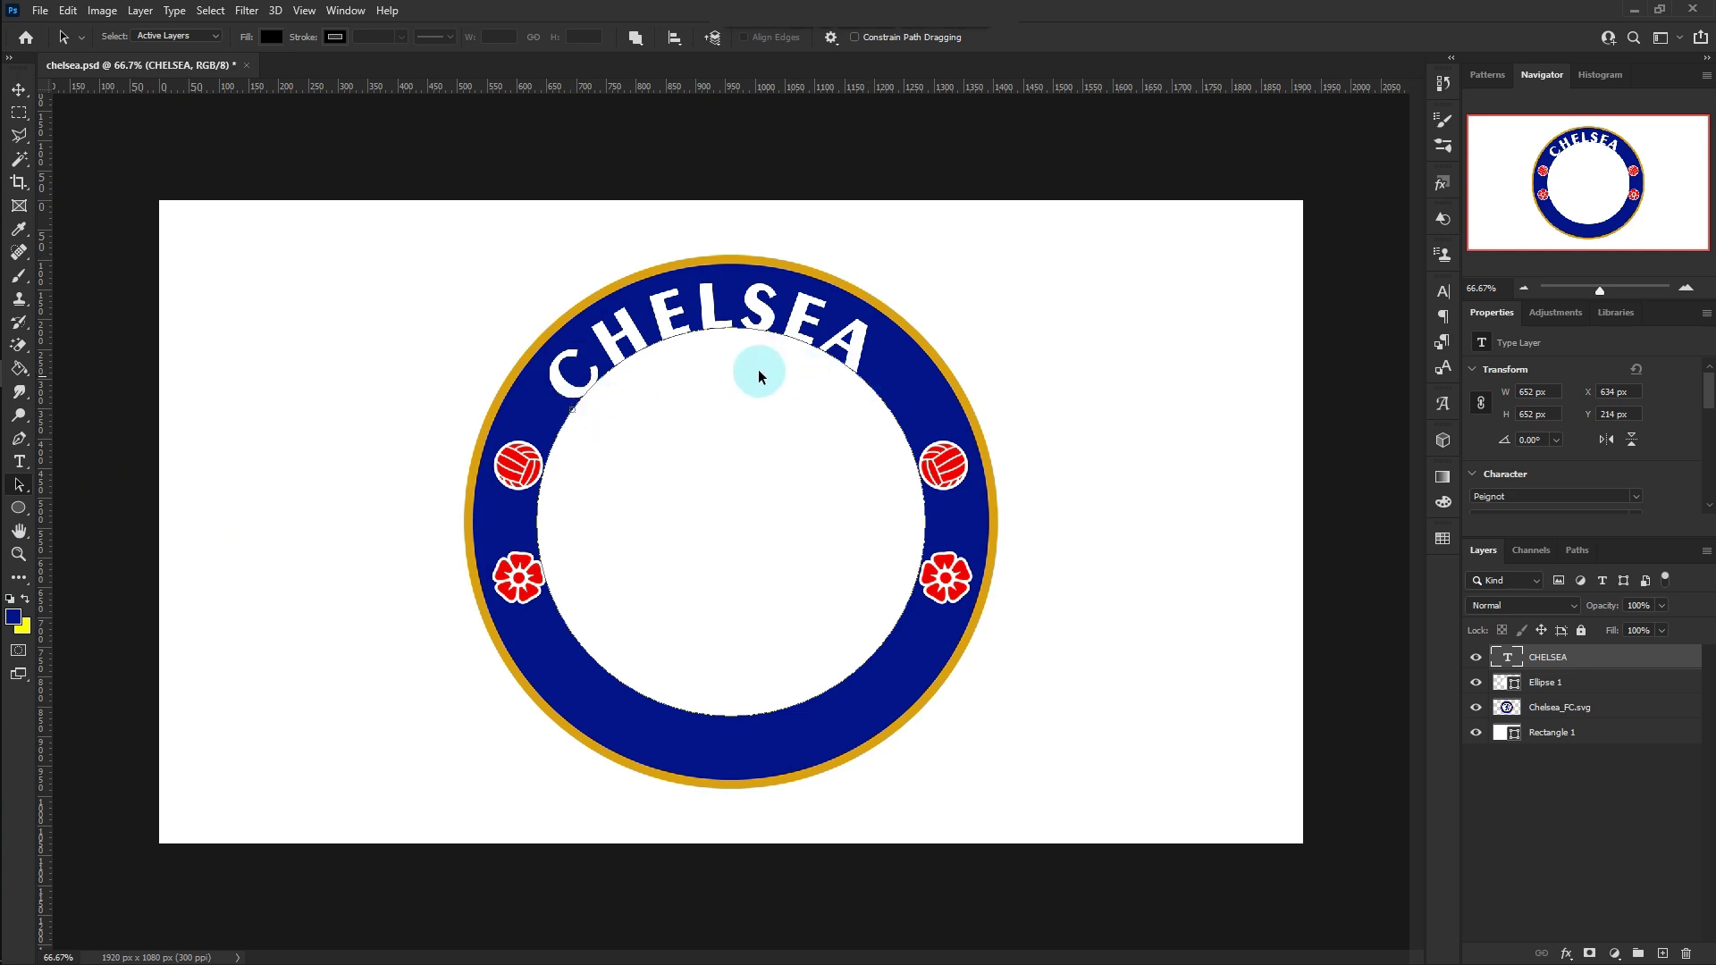
{"action": "mouse_move", "coordinate": [566, 386]}
{"action": "left_mouse_down"}
{"action": "mouse_move", "coordinate": [570, 408]}
{"action": "mouse_move", "coordinate": [586, 383]}
{"action": "left_mouse_up"}
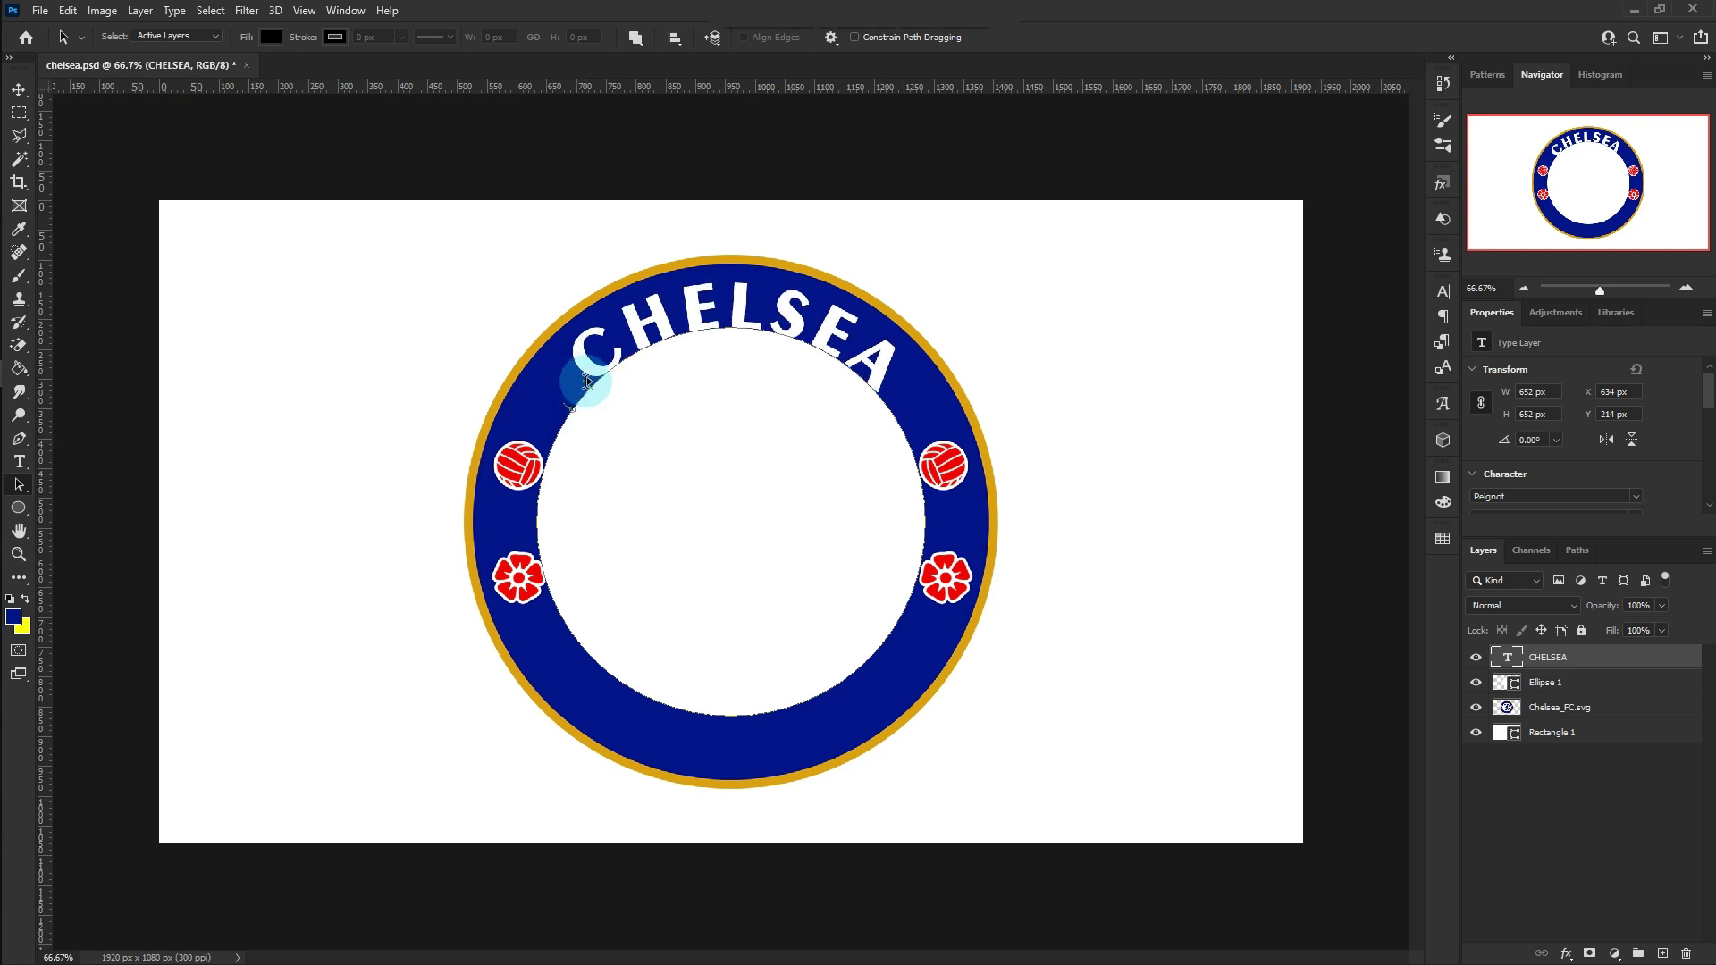
{"action": "left_click_drag", "start_coordinate": [586, 382], "coordinate": [562, 421]}
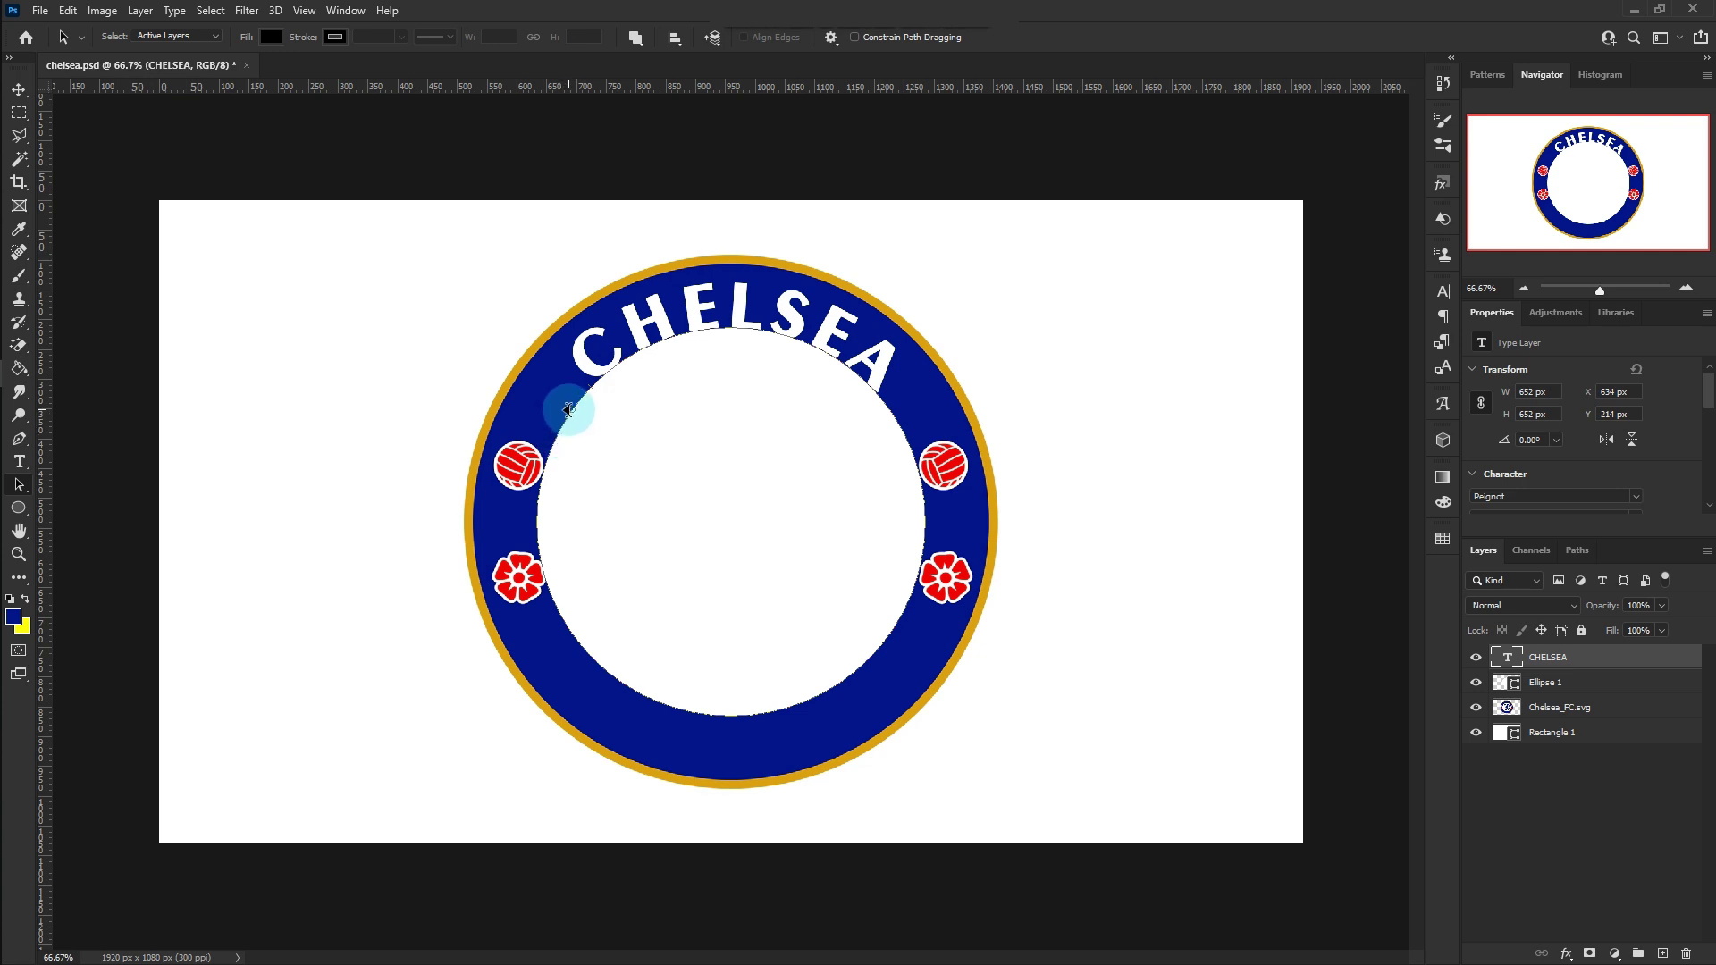
{"action": "left_click_drag", "start_coordinate": [568, 409], "coordinate": [580, 376]}
{"action": "left_click", "coordinate": [20, 90]}
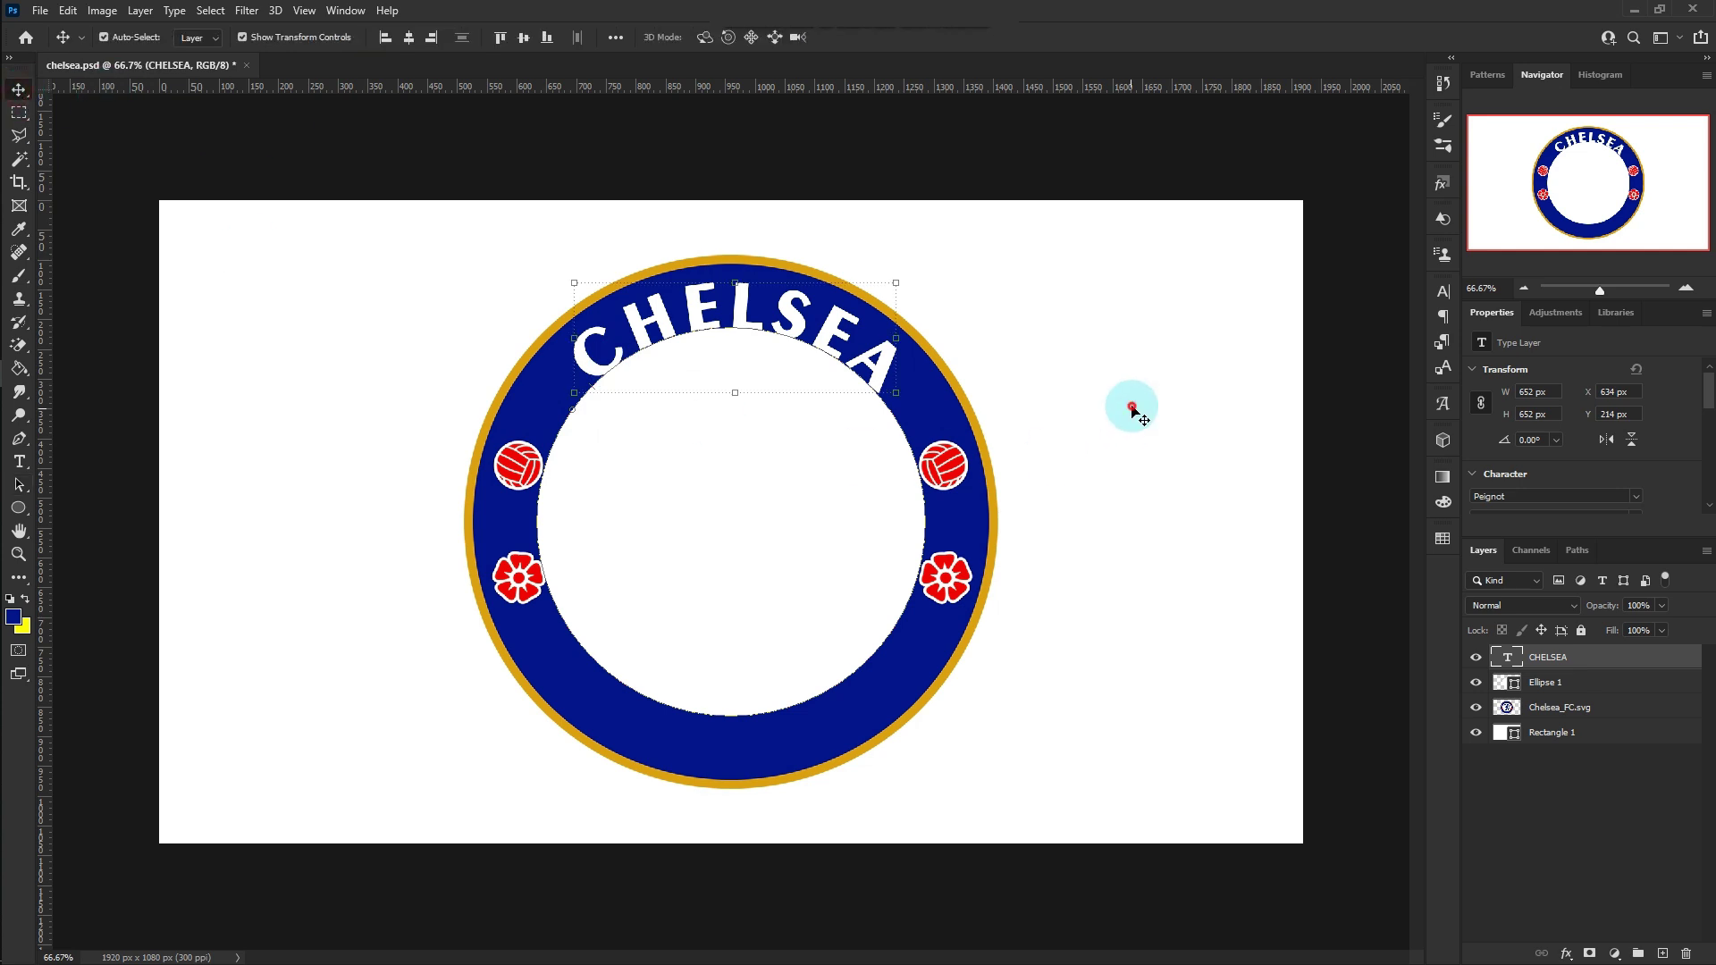
{"action": "left_click", "coordinate": [1129, 407]}
Set the CHELSEA text's font size to 30 pt.
{"action": "left_click", "coordinate": [877, 368]}
{"action": "left_click", "coordinate": [1441, 291]}
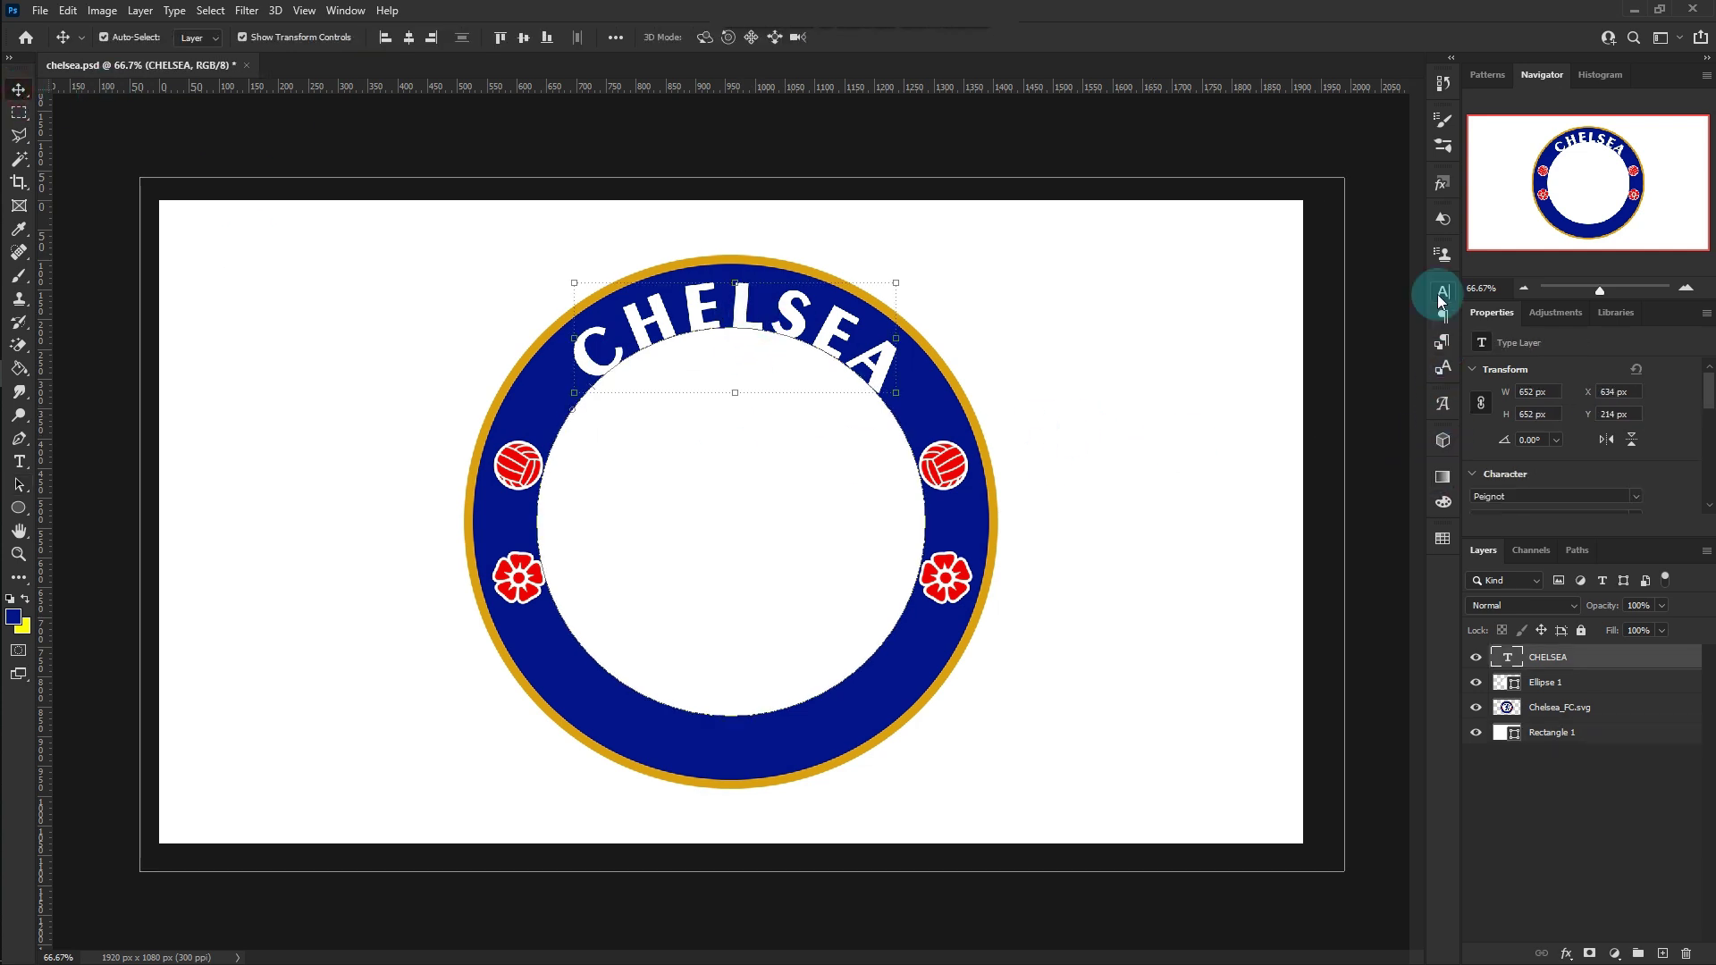
{"action": "left_click", "coordinate": [1273, 317]}
{"action": "left_click", "coordinate": [1388, 285]}
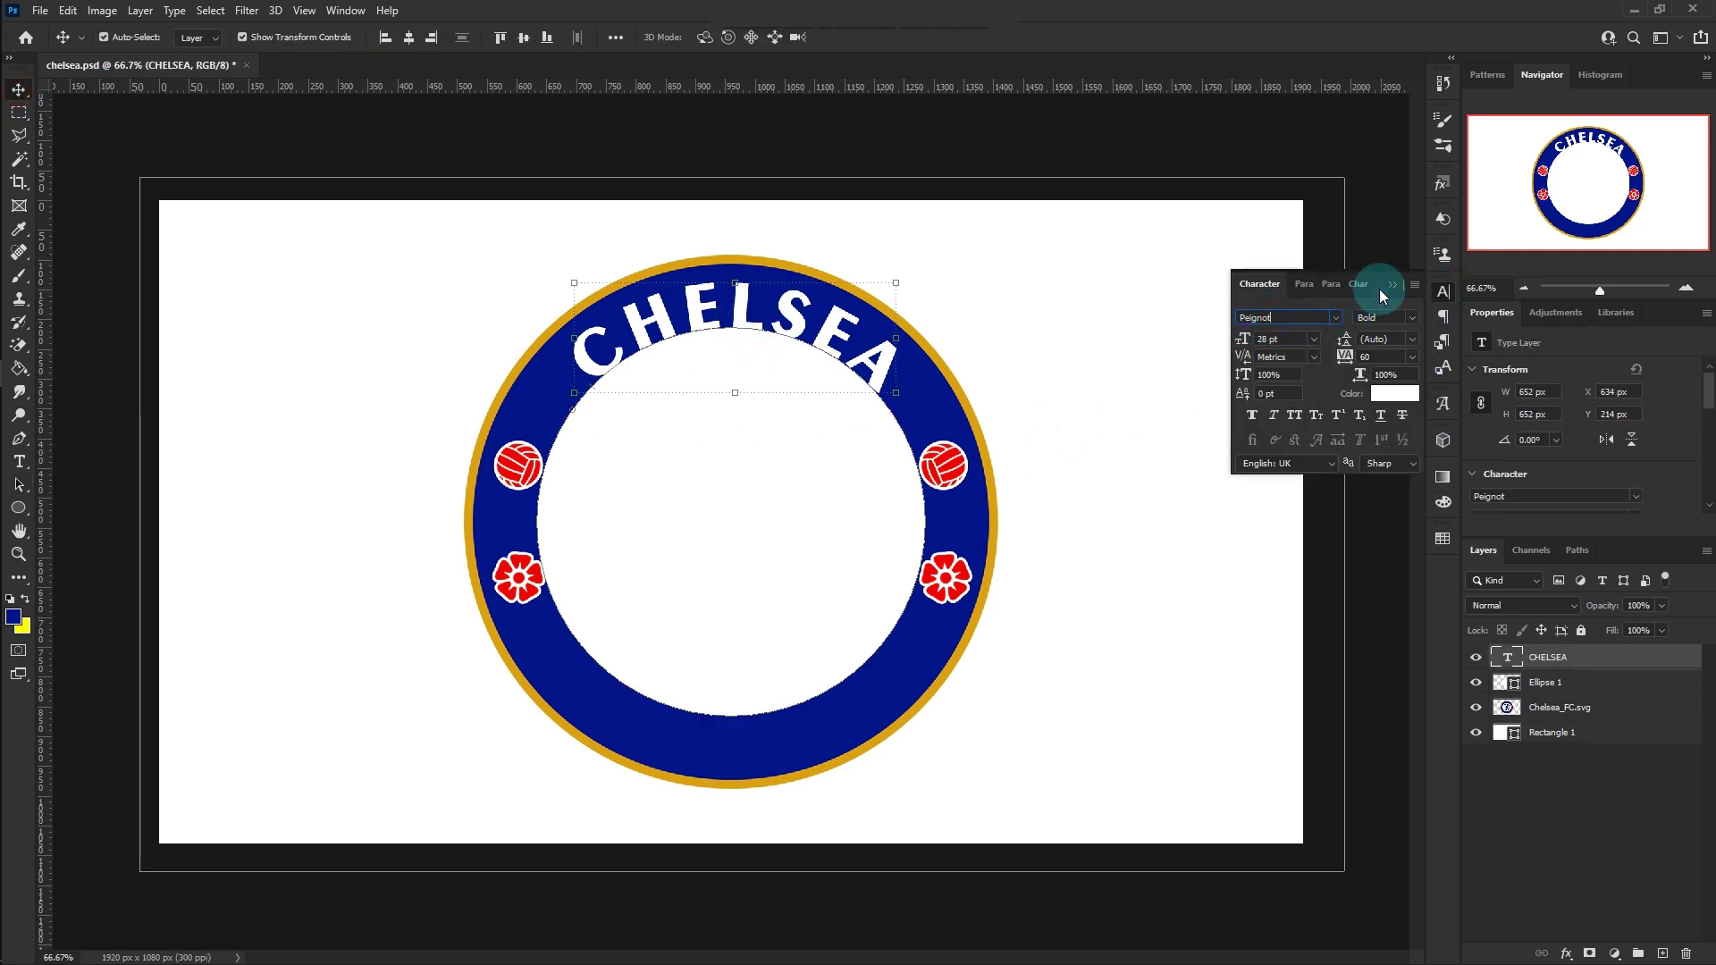
{"action": "left_click", "coordinate": [1106, 355]}
{"action": "left_click", "coordinate": [745, 315]}
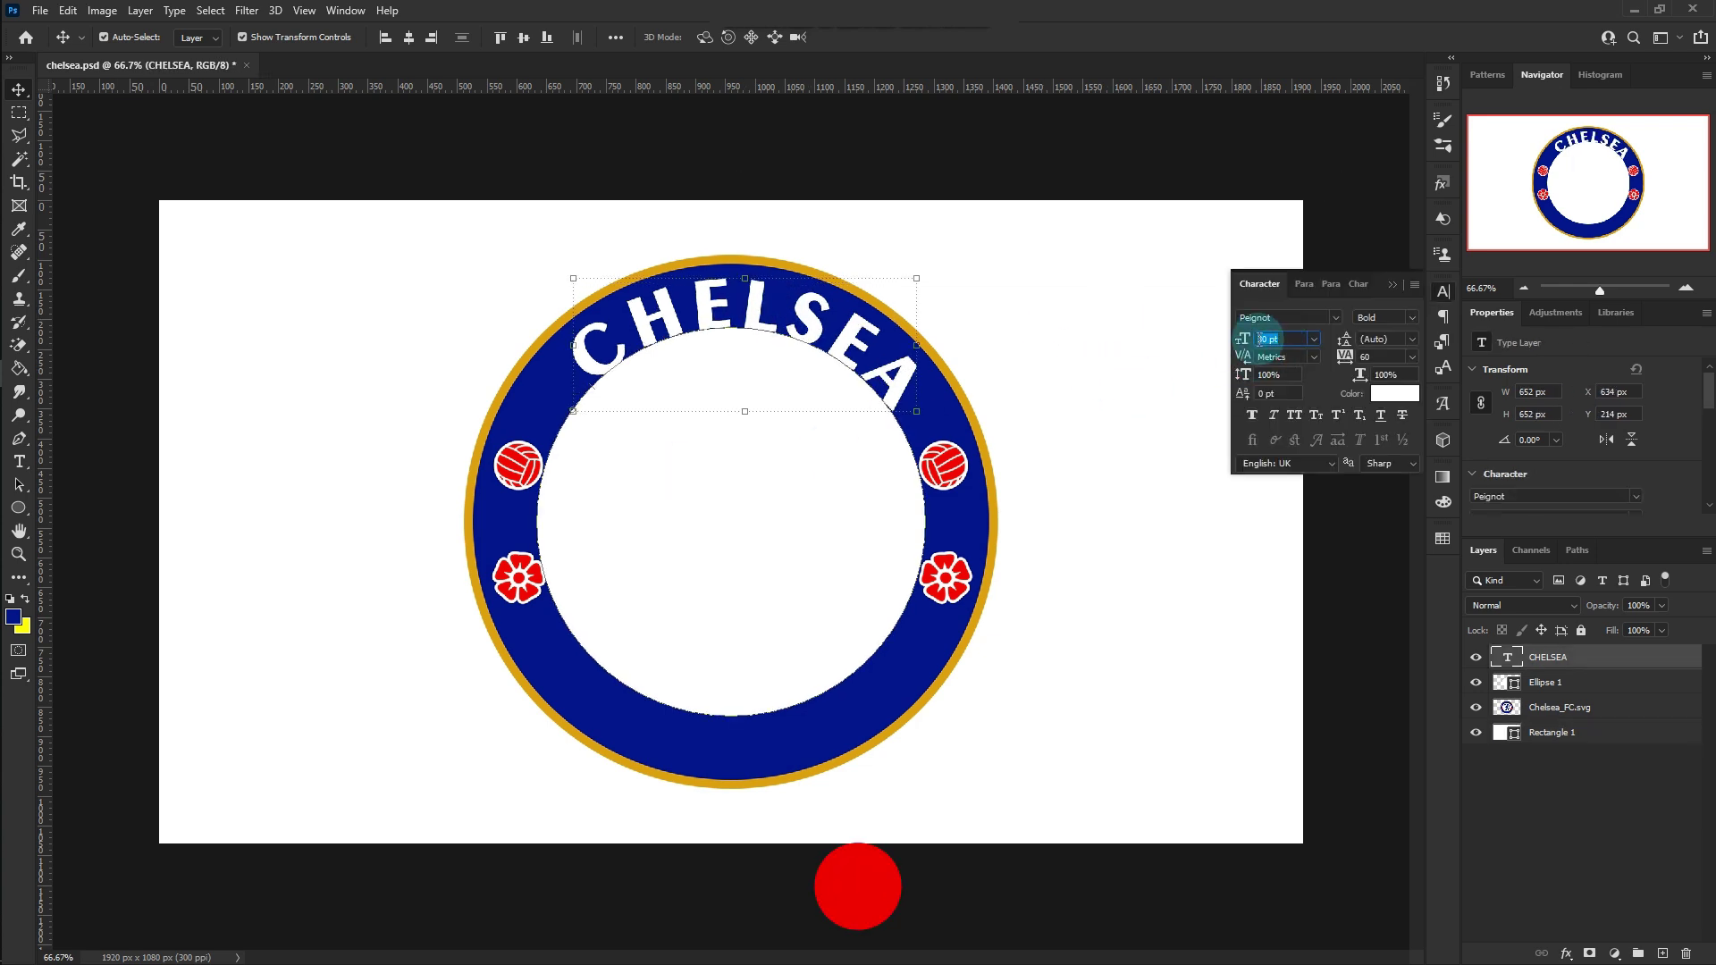
{"action": "left_click", "coordinate": [1034, 410]}
{"action": "left_click", "coordinate": [708, 312]}
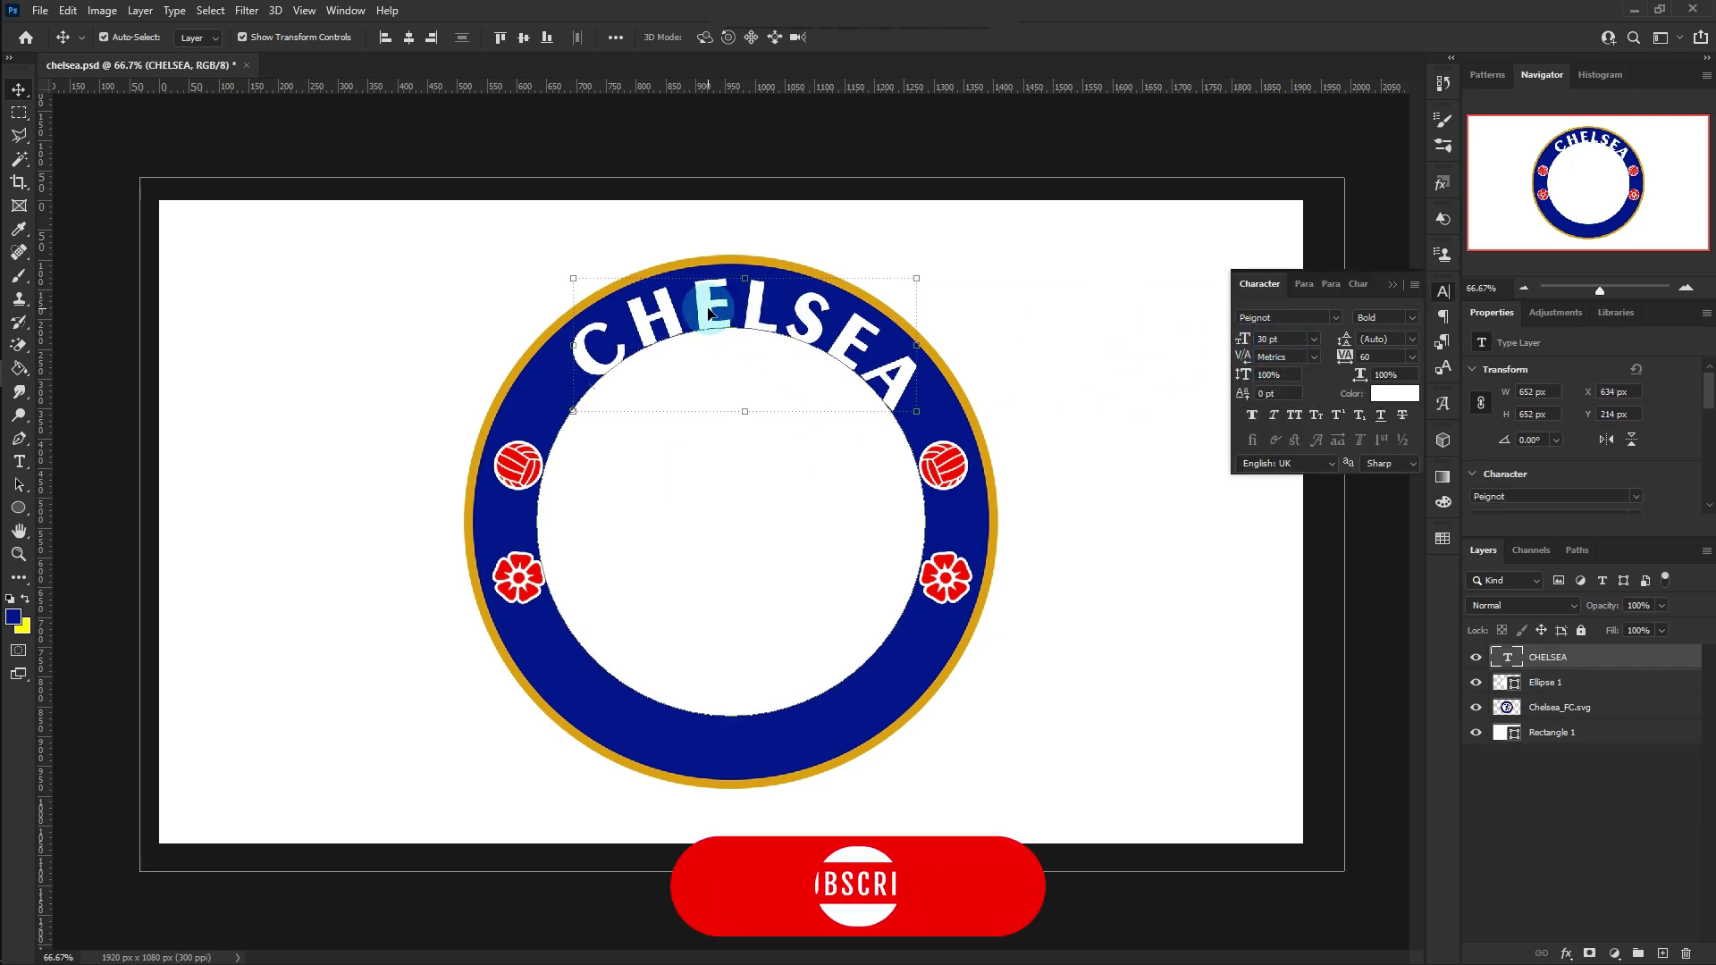
Shift the enlarged CHELSEA text back along the circular path to re-center it at the badge's top.
{"action": "key", "text": "a"}
{"action": "left_click", "coordinate": [590, 386]}
{"action": "left_click_drag", "start_coordinate": [586, 384], "coordinate": [580, 391]}
{"action": "key", "text": "v"}
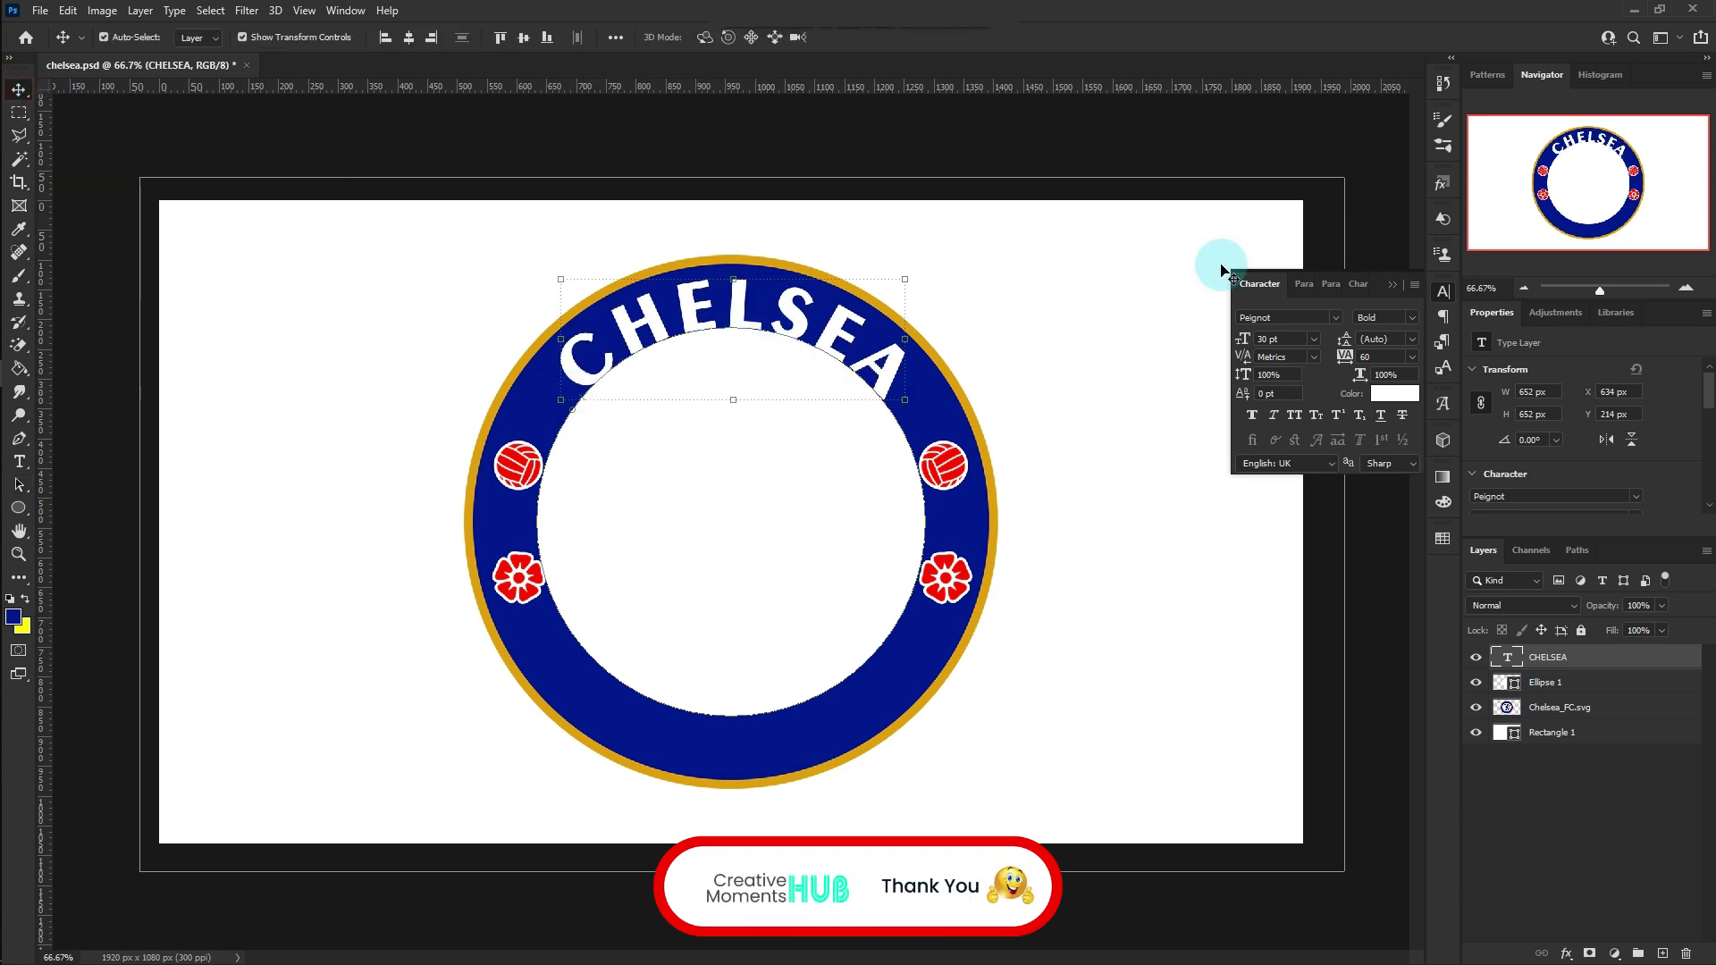
{"action": "left_click", "coordinate": [1062, 570]}
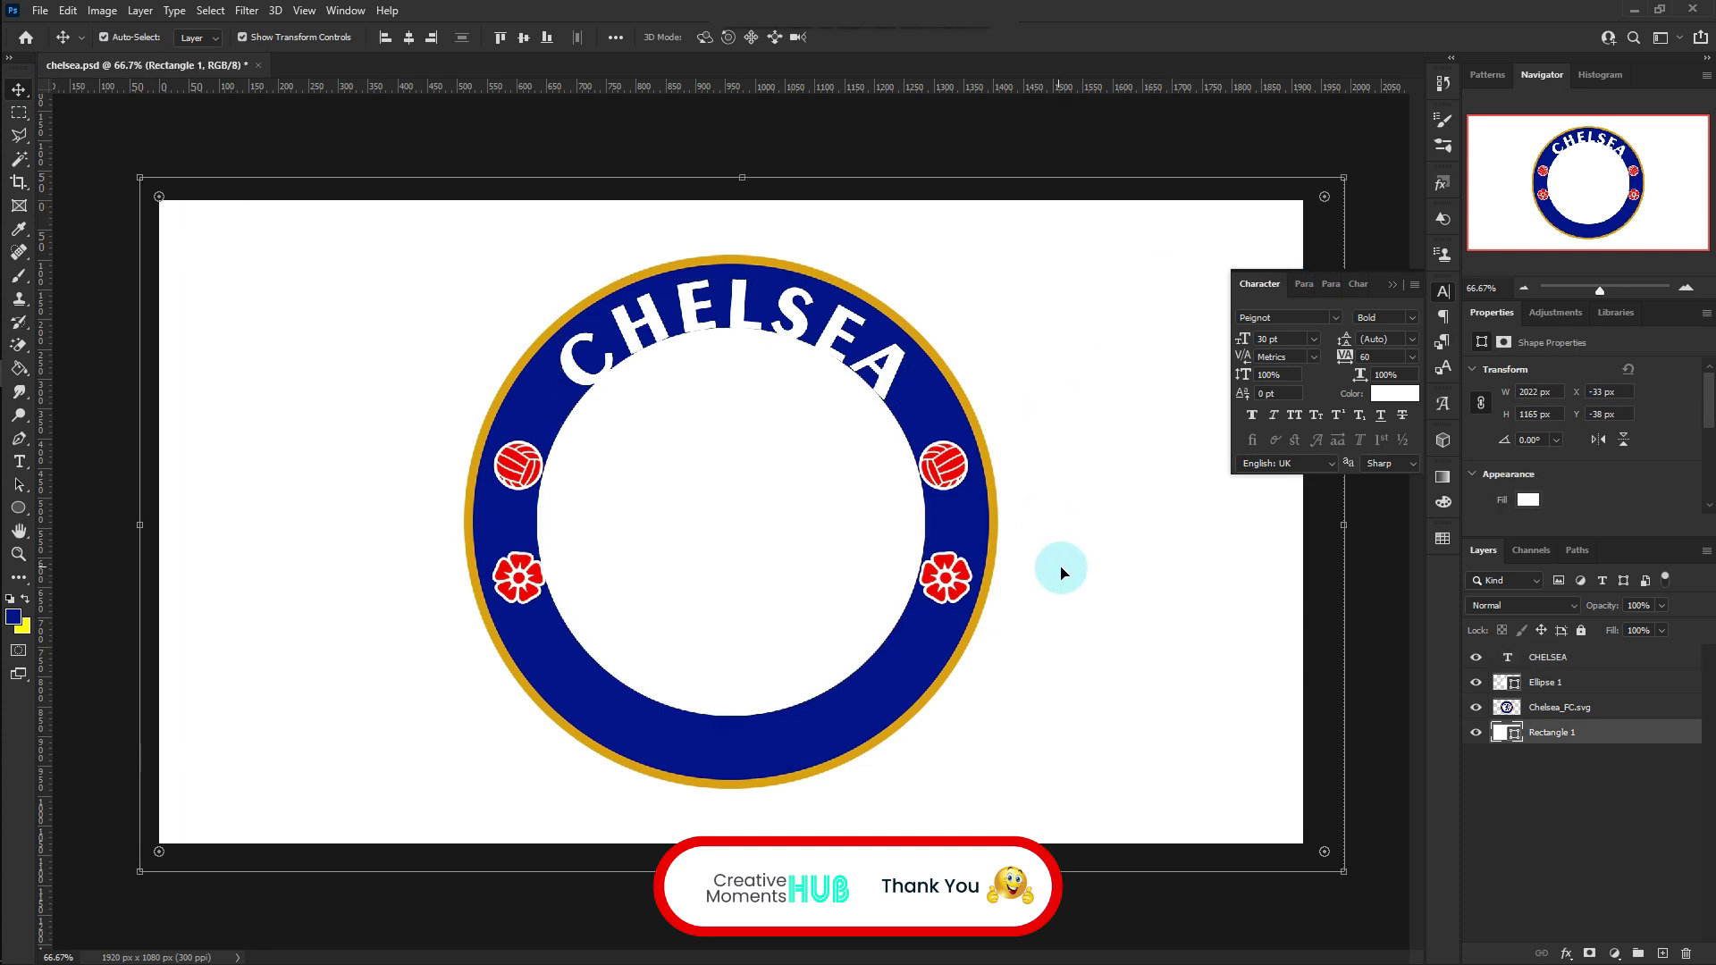
Add a Stroke effect to the CHELSEA text layer, sampling the badge's gold border color (dba111).
{"action": "left_click", "coordinate": [746, 315]}
{"action": "double_click", "coordinate": [1631, 669]}
{"action": "left_click", "coordinate": [968, 817]}
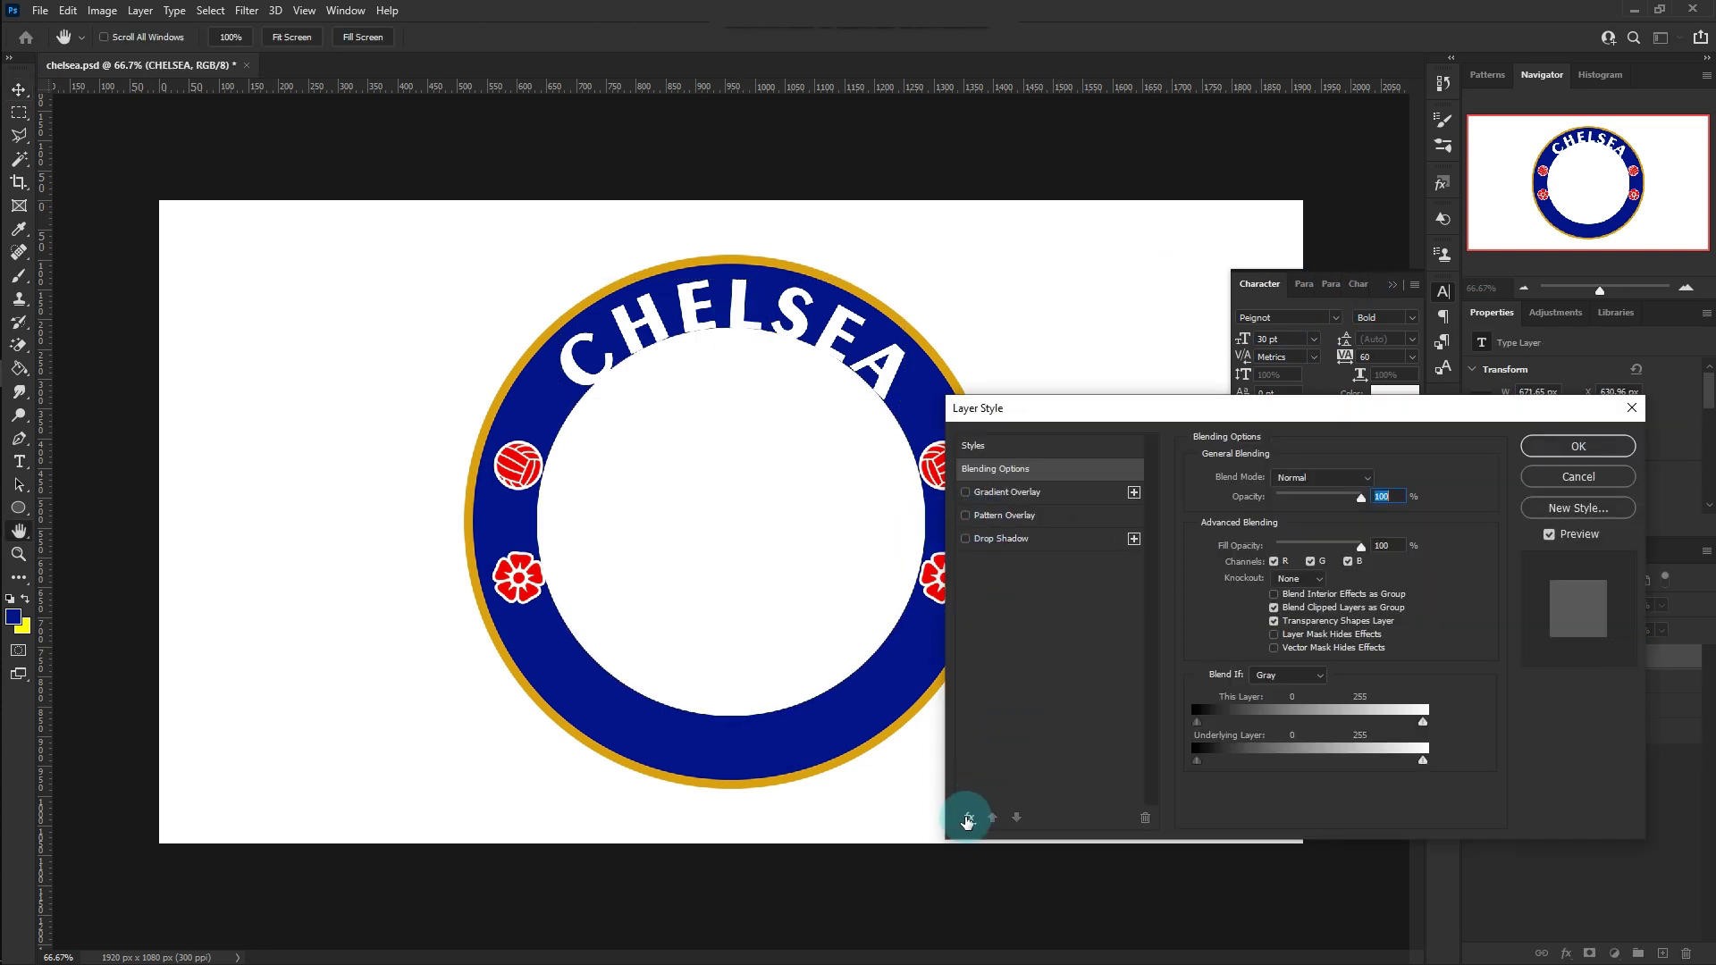
{"action": "left_click", "coordinate": [977, 561]}
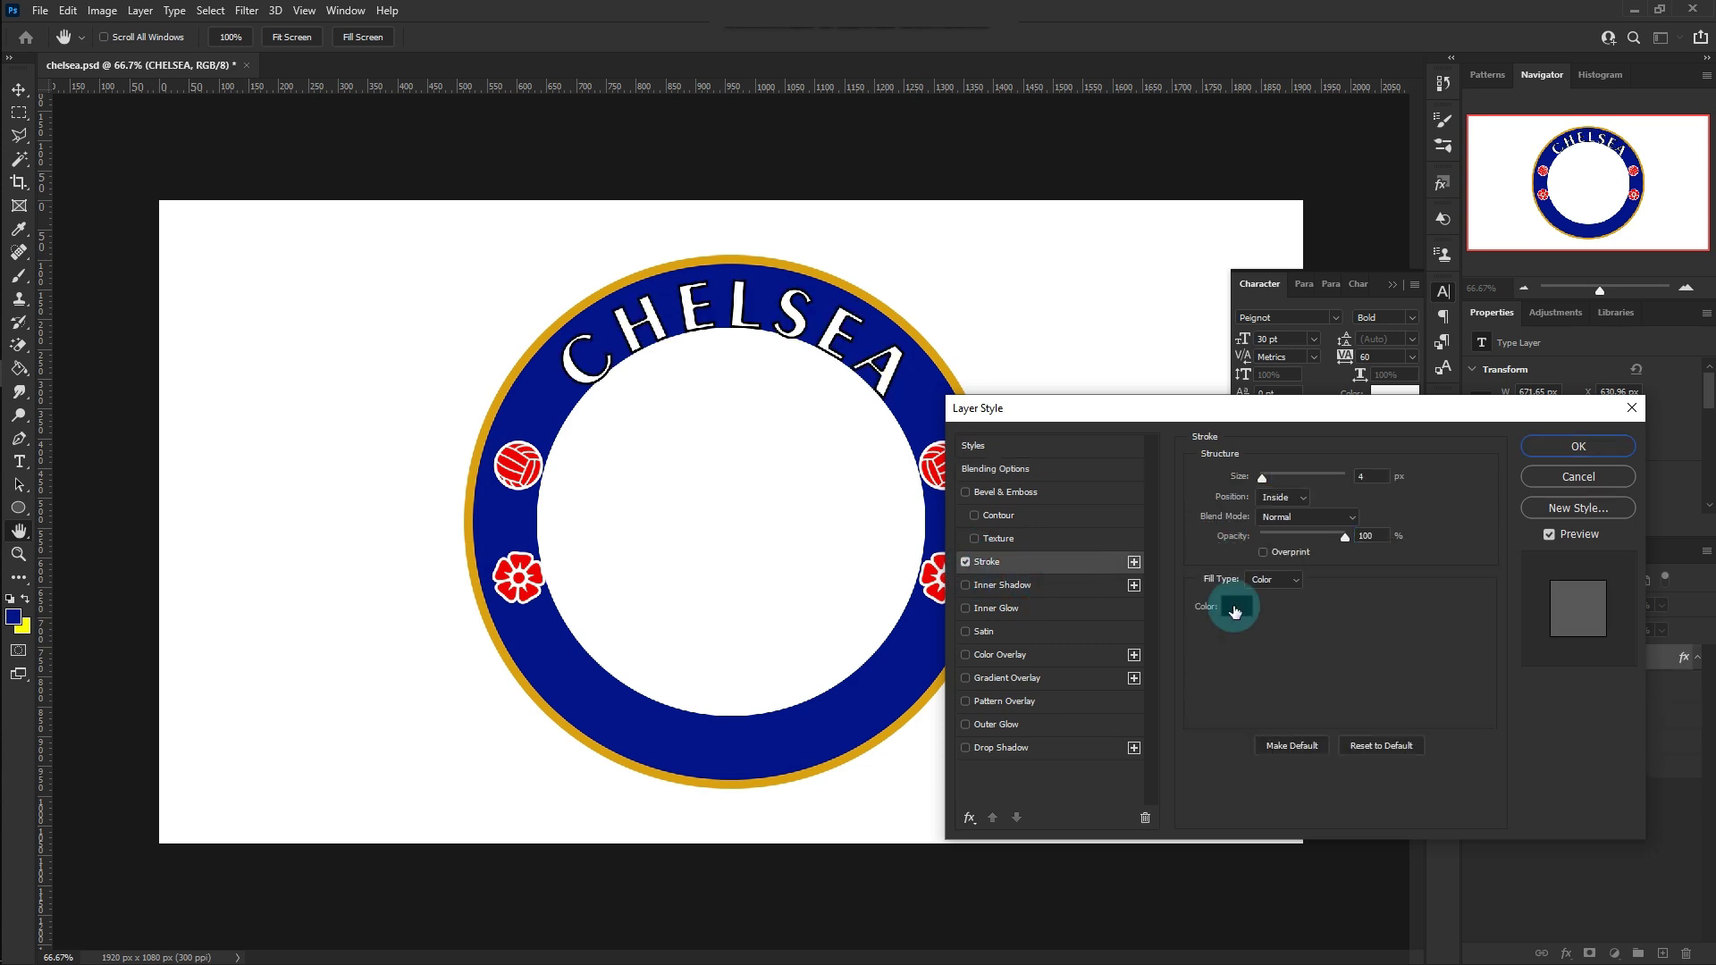
{"action": "left_click", "coordinate": [1236, 606]}
{"action": "left_click", "coordinate": [909, 330]}
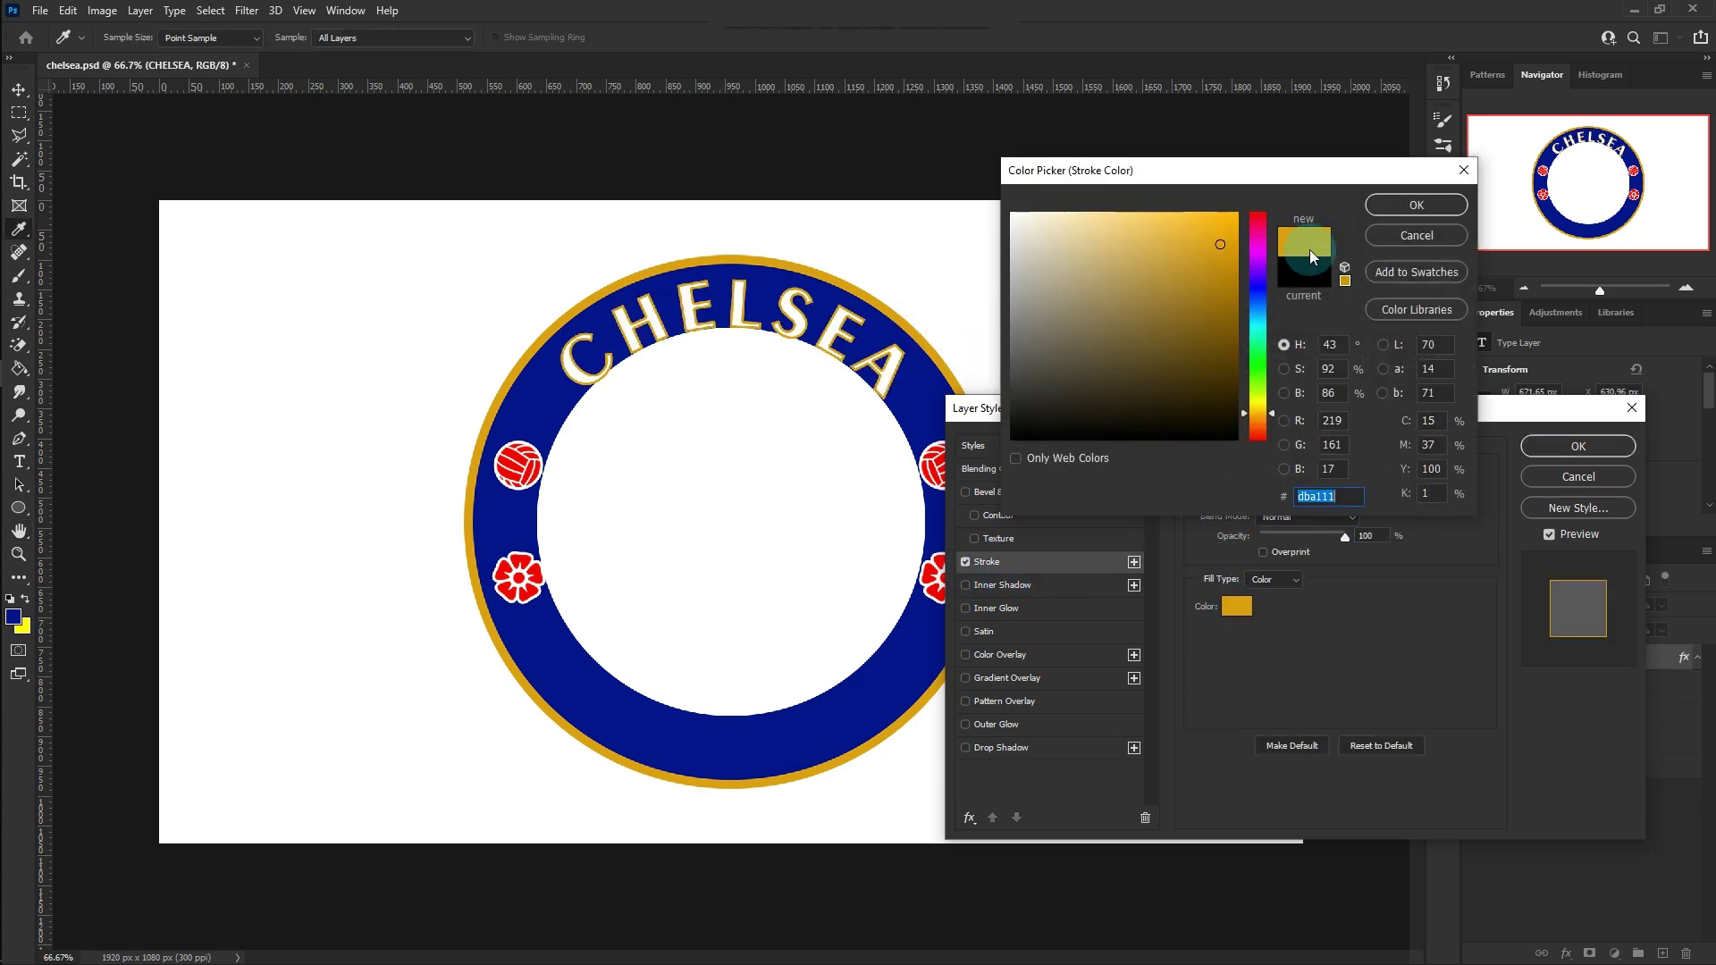
{"action": "left_click", "coordinate": [1381, 204]}
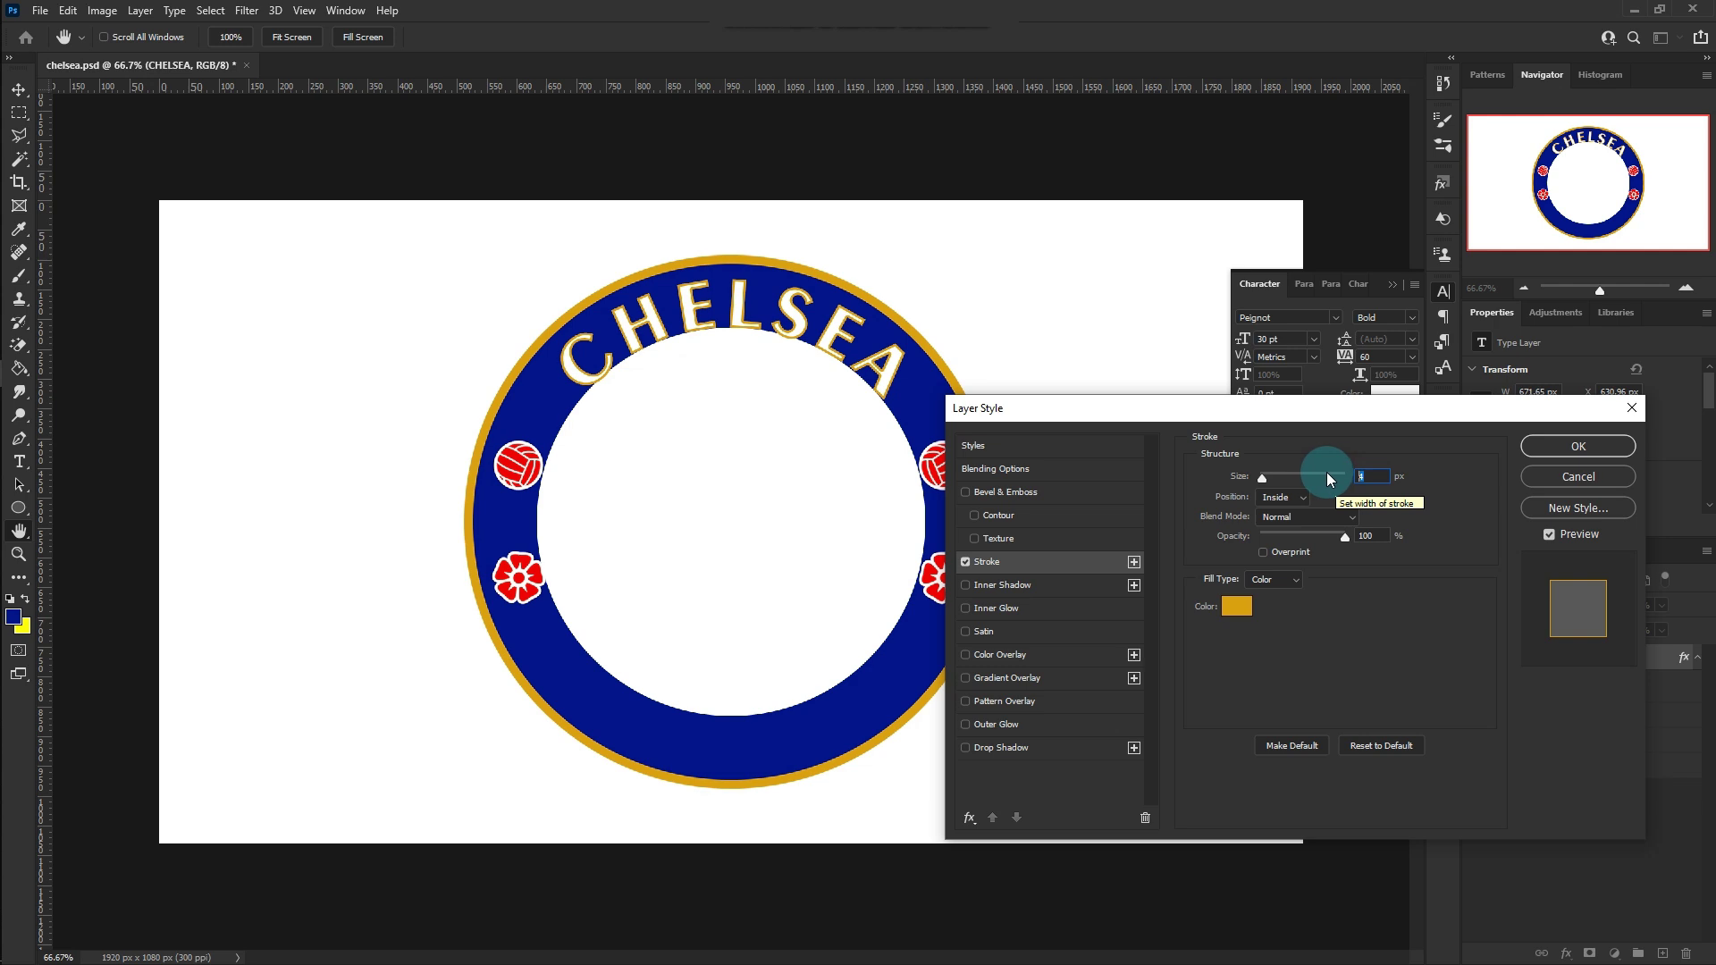
Set the CHELSEA text's stroke size to 5 px with Center position and apply the layer style.
{"action": "type", "text": "3"}
{"action": "key", "text": "BackSpace"}
{"action": "type", "text": "5"}
{"action": "left_click", "coordinate": [1283, 497]}
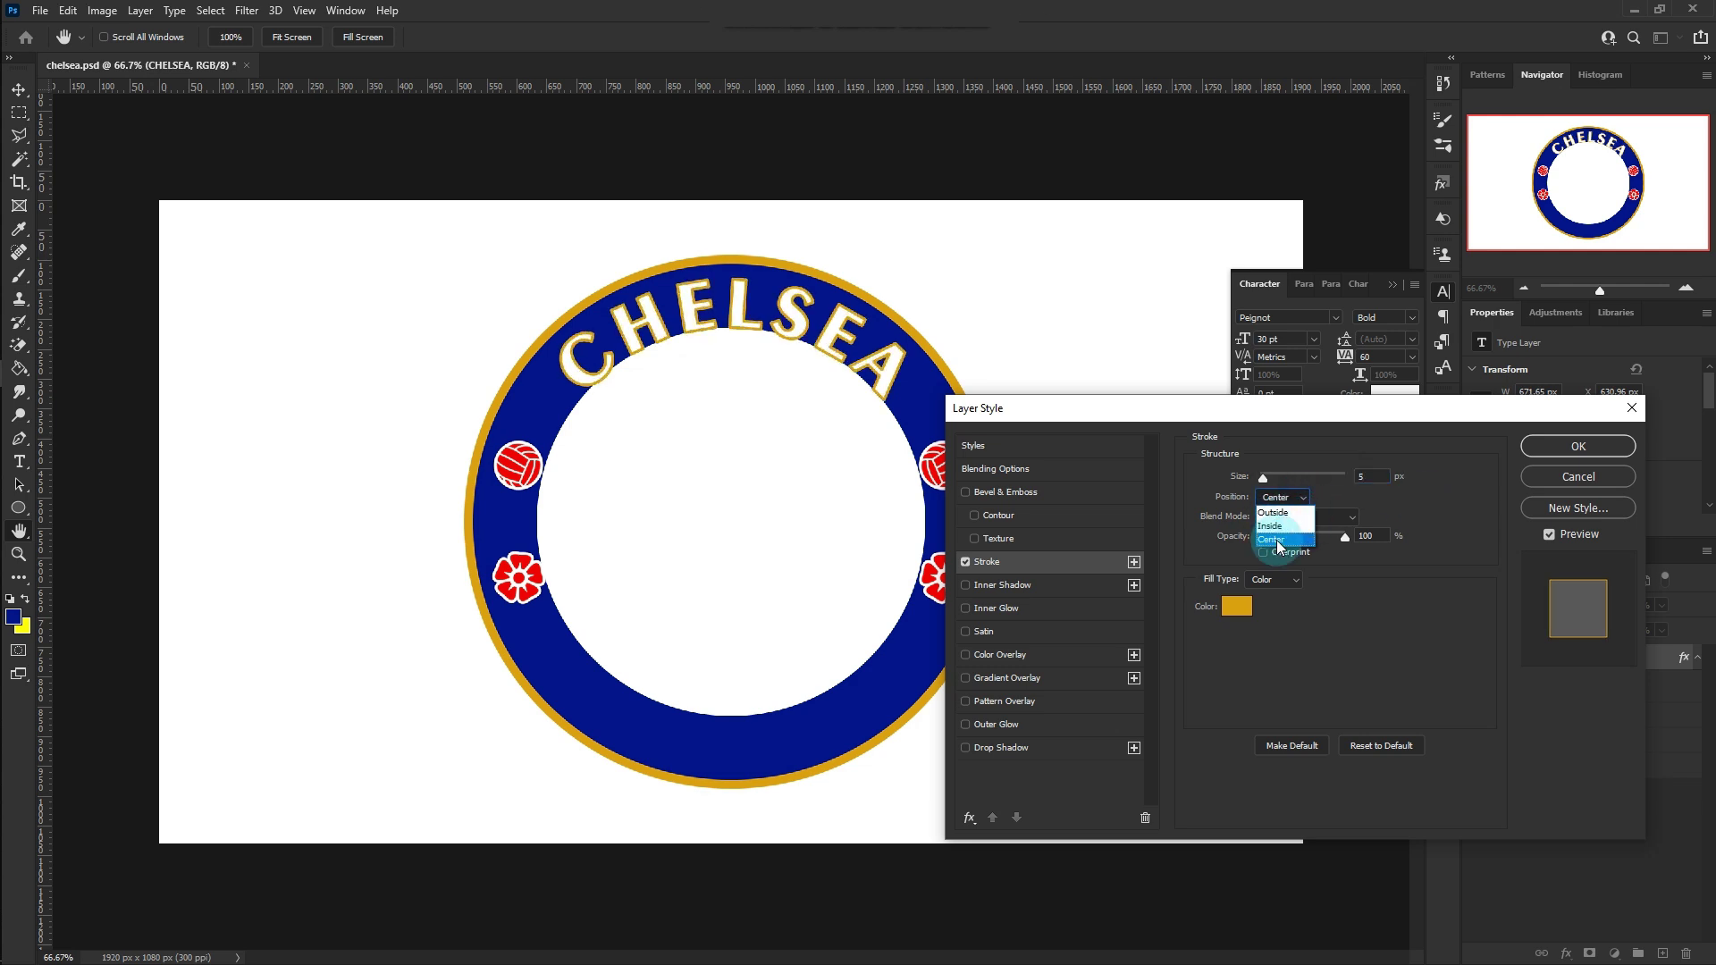
{"action": "left_click_drag", "start_coordinate": [1352, 480], "coordinate": [1417, 494]}
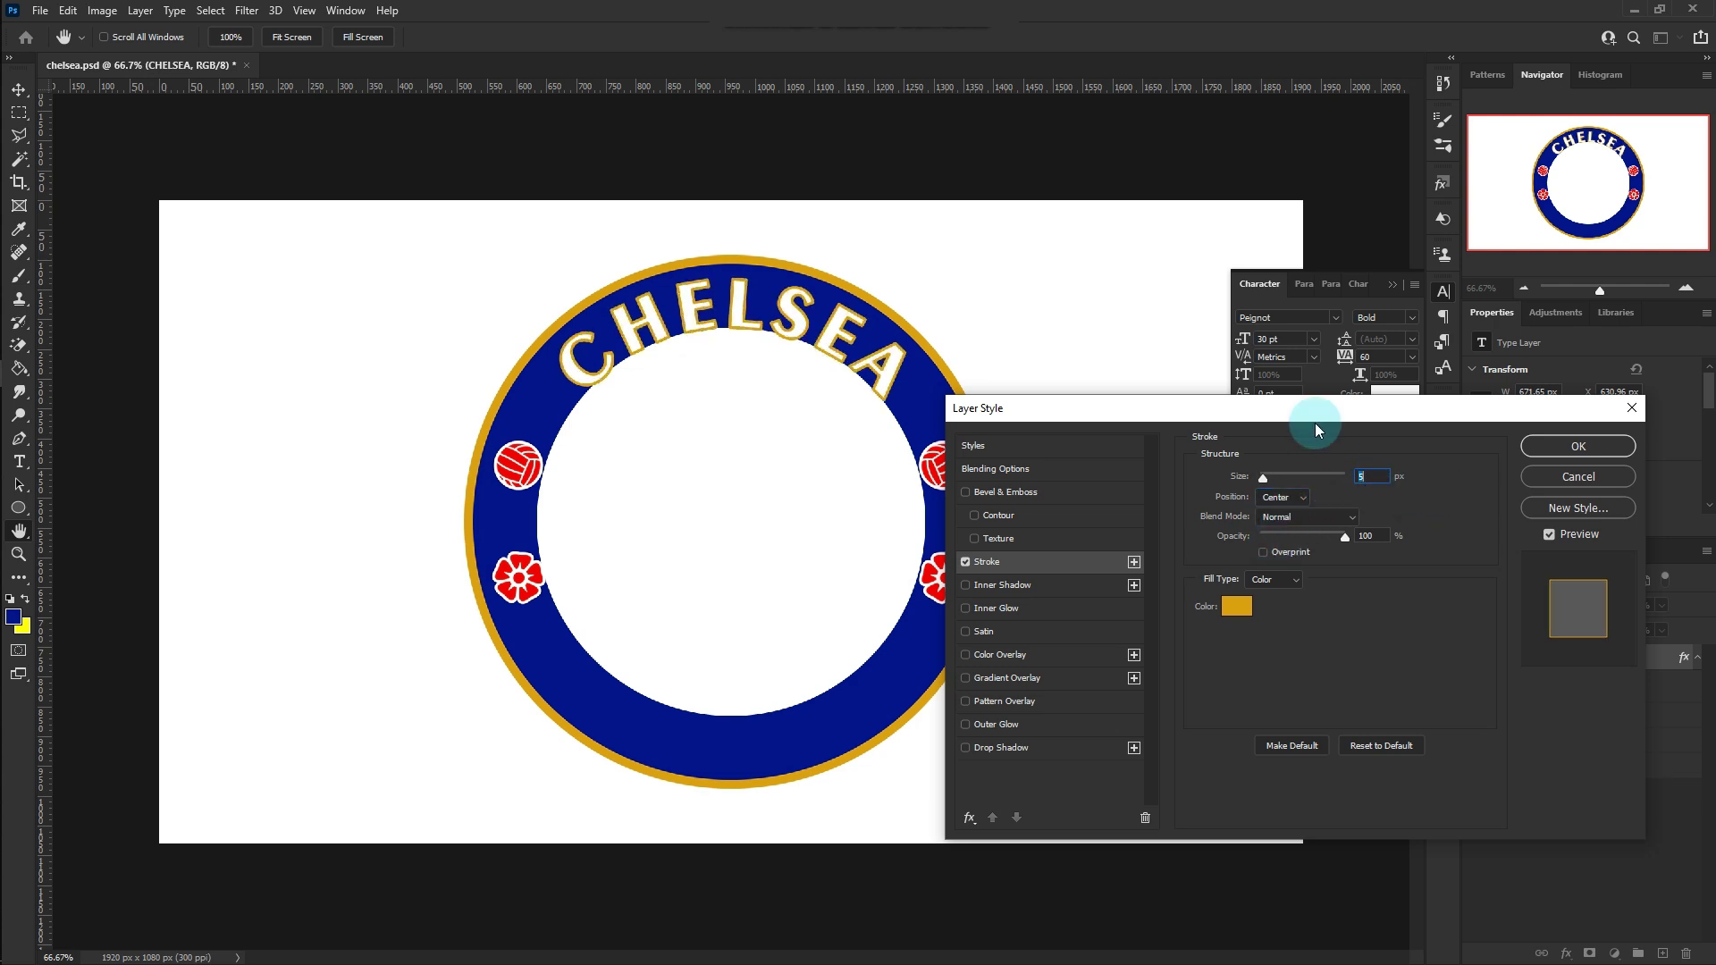
{"action": "left_click_drag", "start_coordinate": [1417, 418], "coordinate": [1375, 388]}
{"action": "key", "text": "Return"}
{"action": "left_click", "coordinate": [1100, 333]}
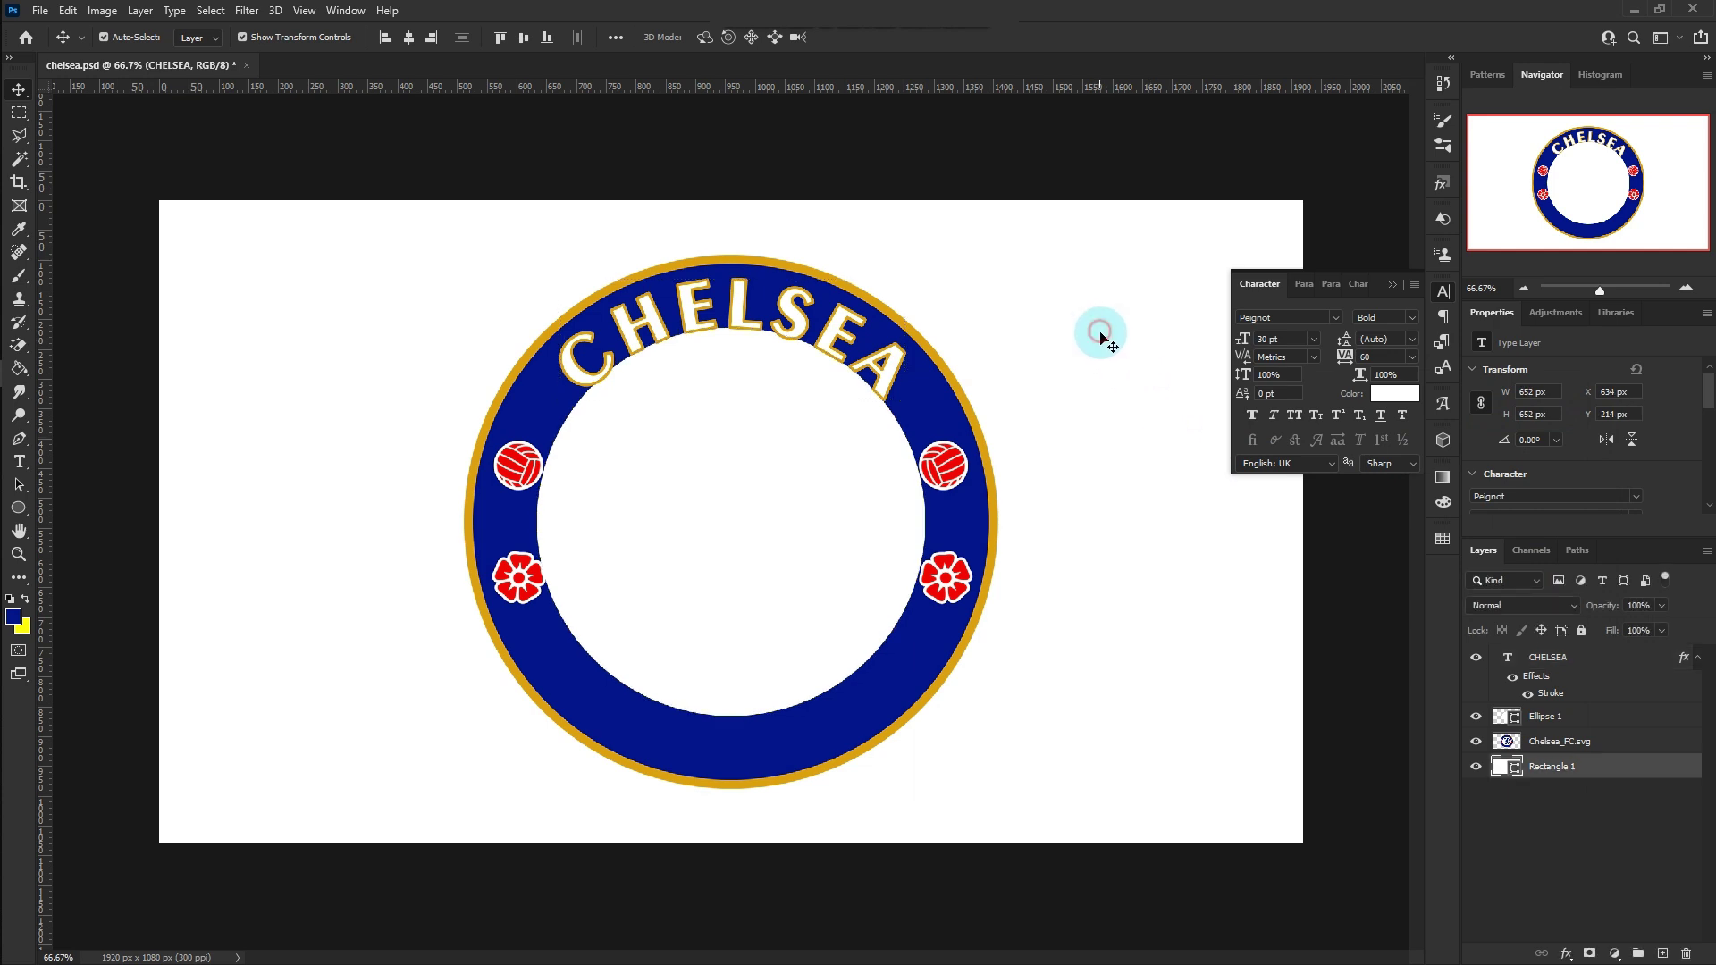
Try adding FOOTBALL CLUB as text on the circle, and delete that text layer.
{"action": "left_click", "coordinate": [720, 493]}
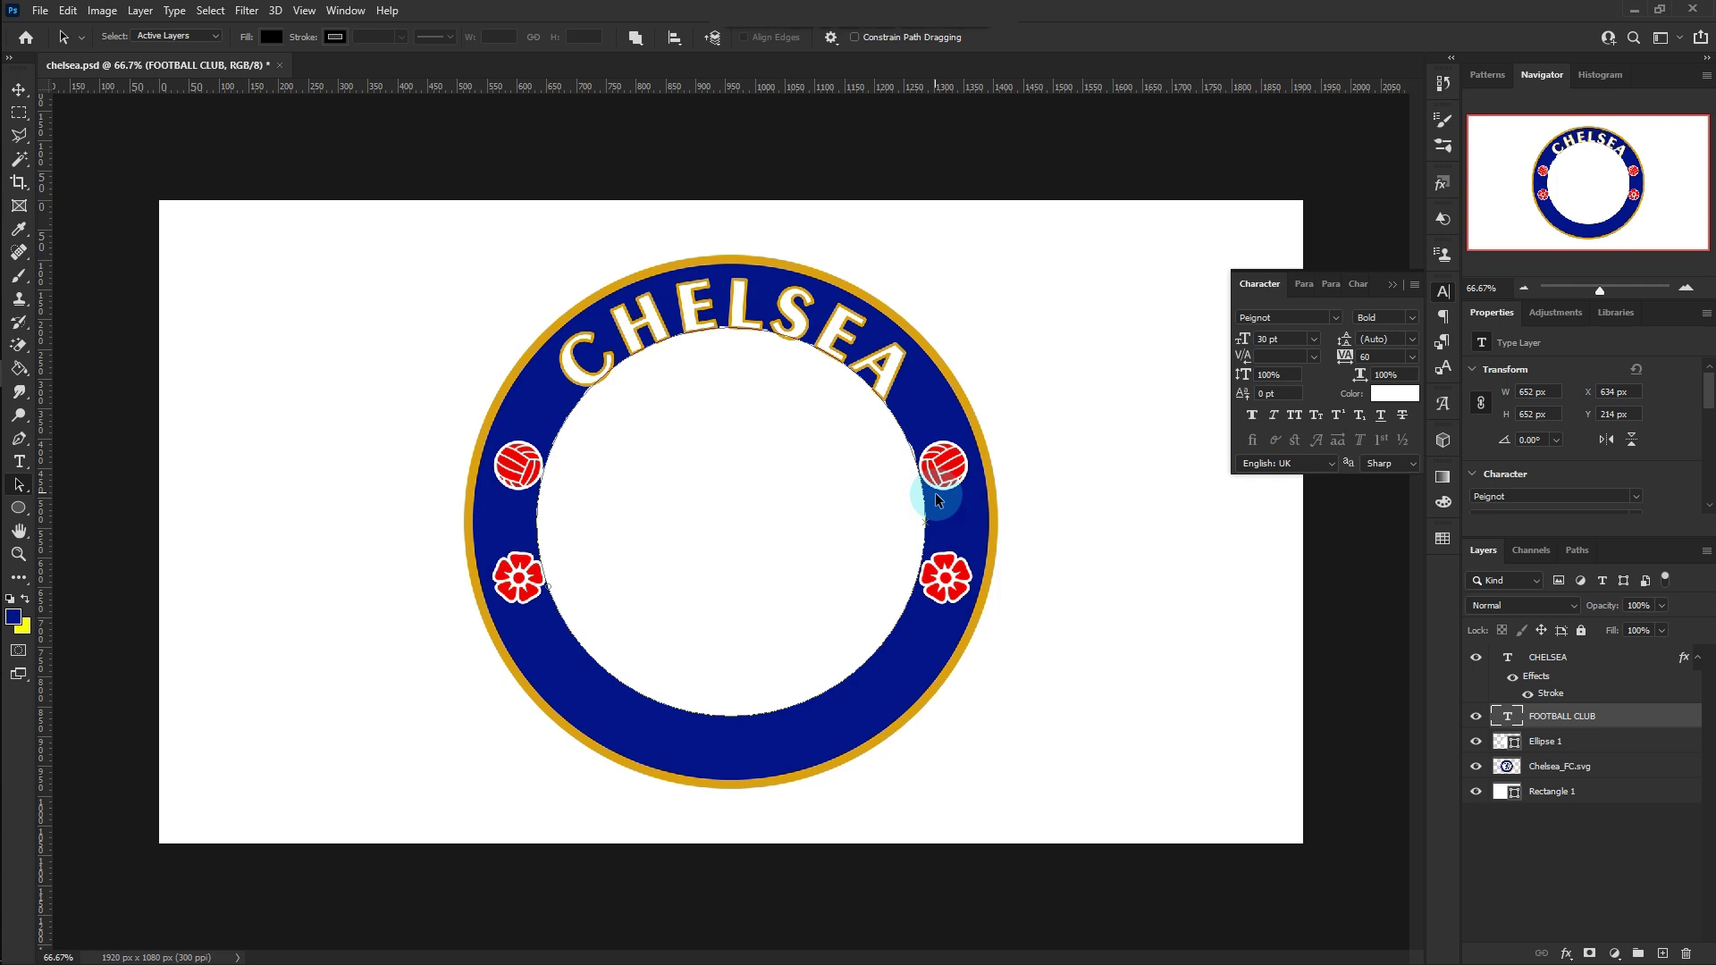
{"action": "key", "text": "Delete"}
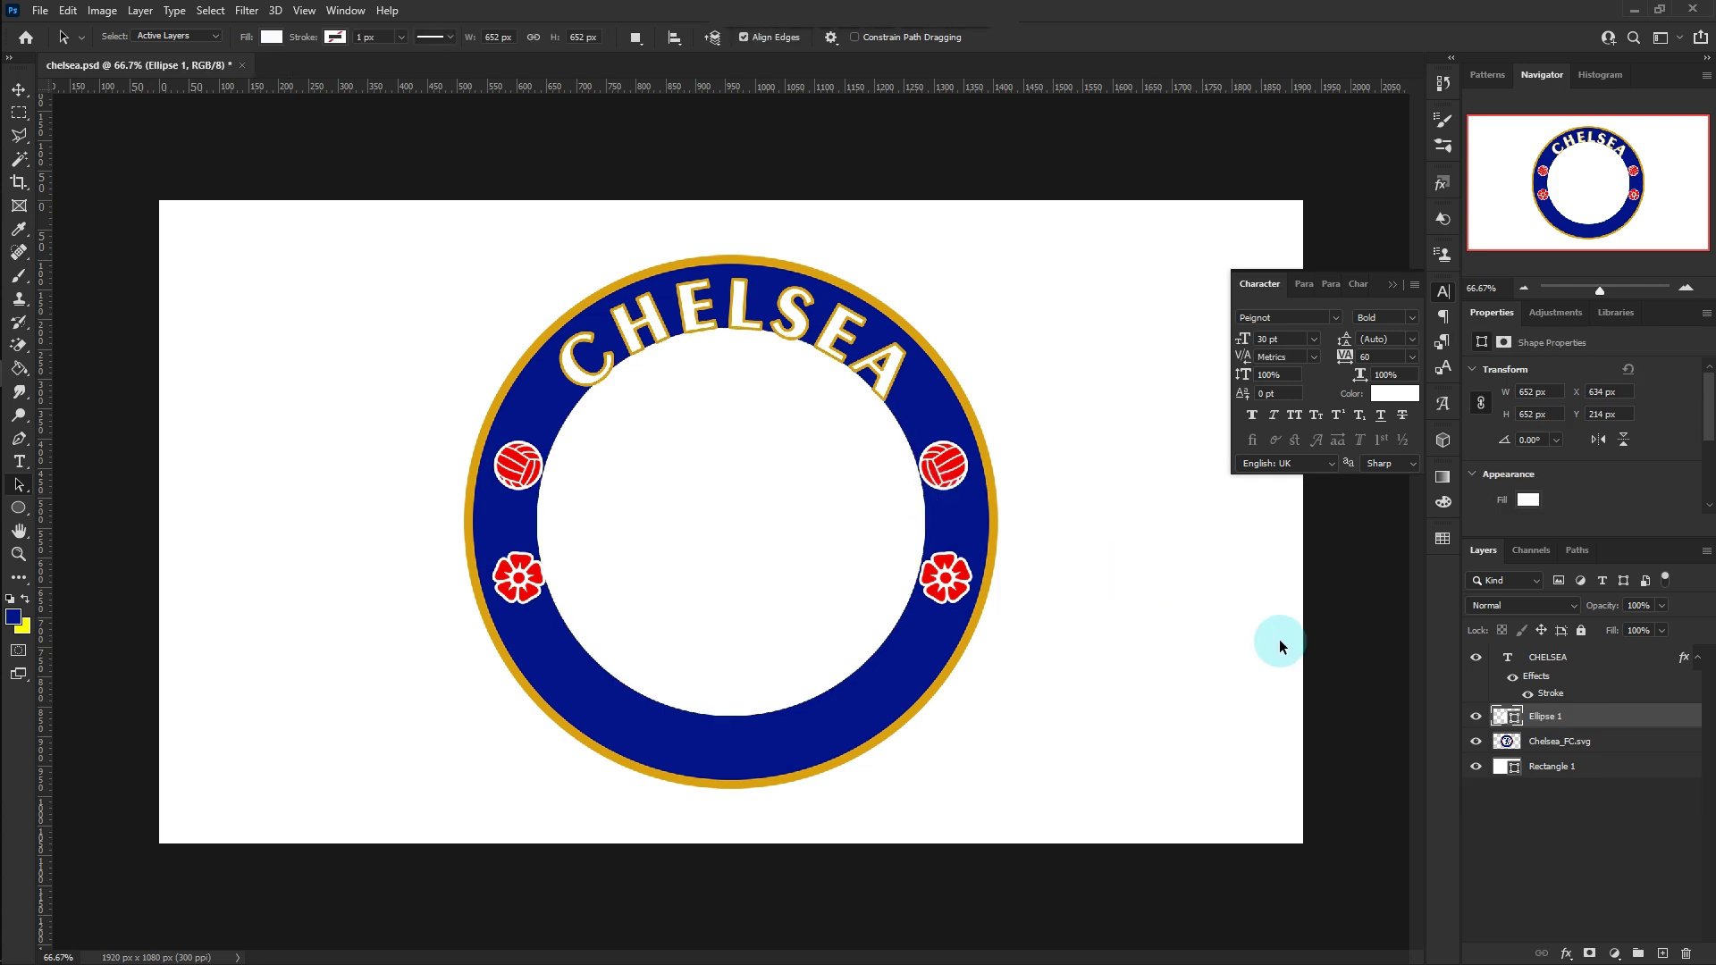
Duplicate the CHELSEA text layer with its stroke effect and hide the original layer.
{"action": "left_click", "coordinate": [1570, 660]}
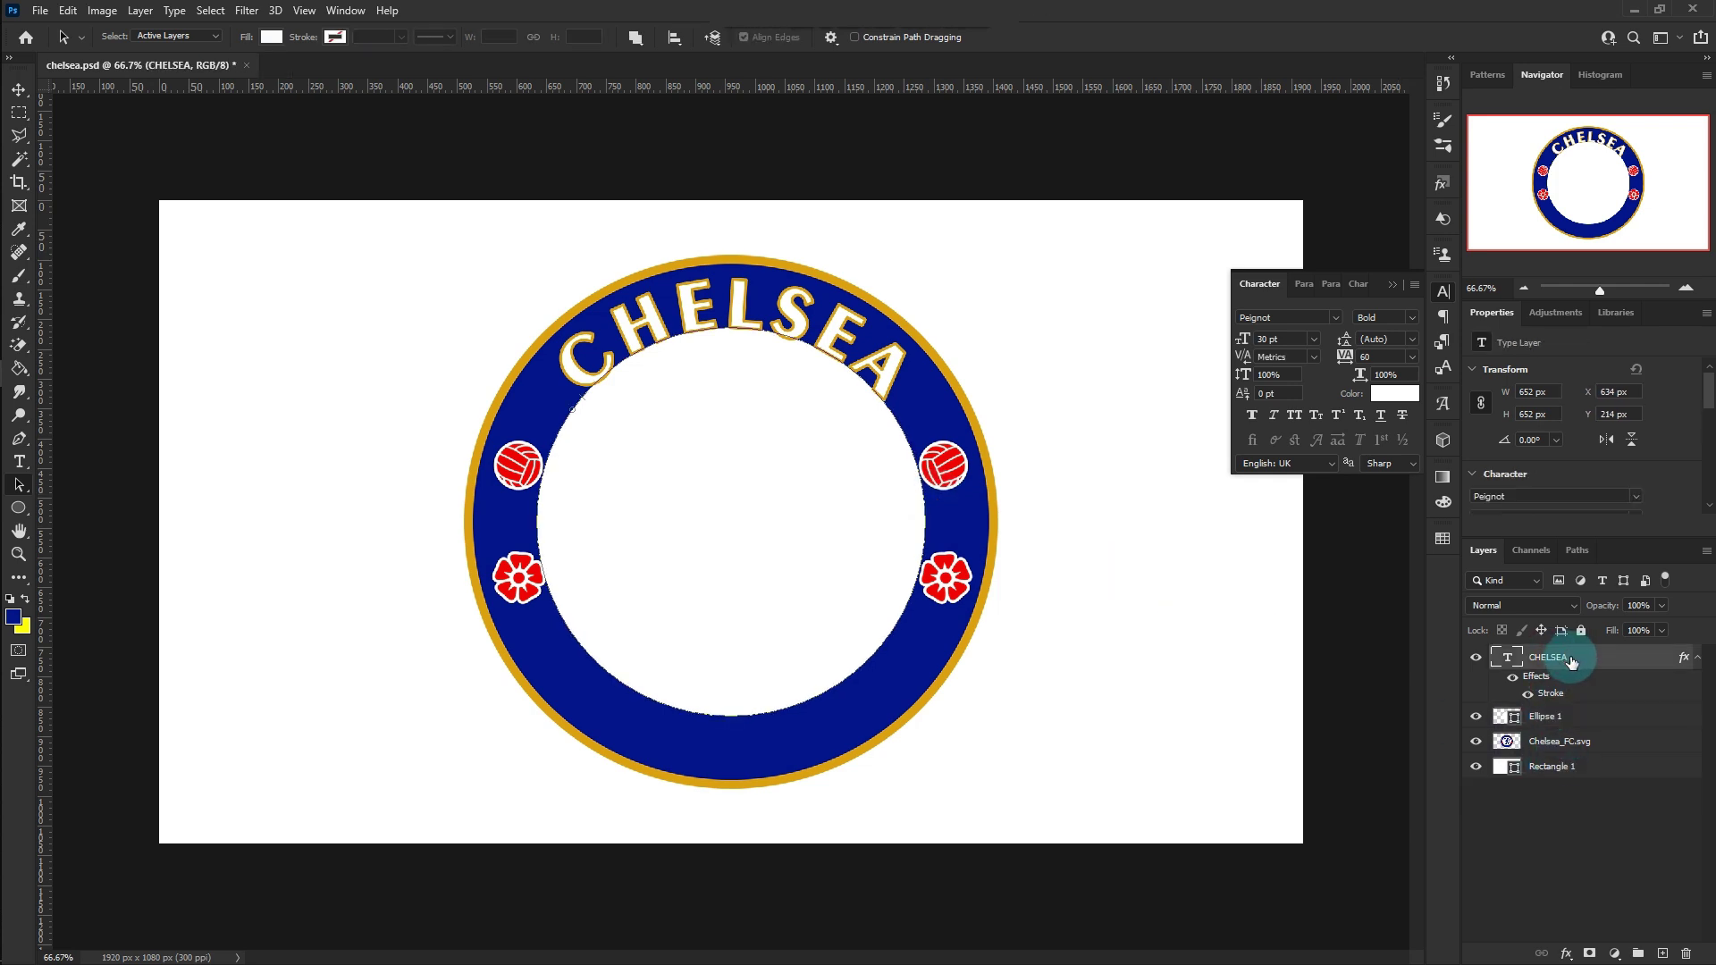
{"action": "left_click", "coordinate": [1697, 657]}
{"action": "mouse_move", "coordinate": [1579, 648]}
{"action": "left_mouse_down"}
{"action": "mouse_move", "coordinate": [1517, 693]}
{"action": "mouse_move", "coordinate": [1563, 671]}
{"action": "mouse_move", "coordinate": [1551, 658]}
{"action": "left_mouse_up"}
{"action": "left_click", "coordinate": [1476, 657]}
Replace the duplicated layer's curved text with FOOTBALL CLUB.
{"action": "key", "text": "v"}
{"action": "double_click", "coordinate": [686, 308]}
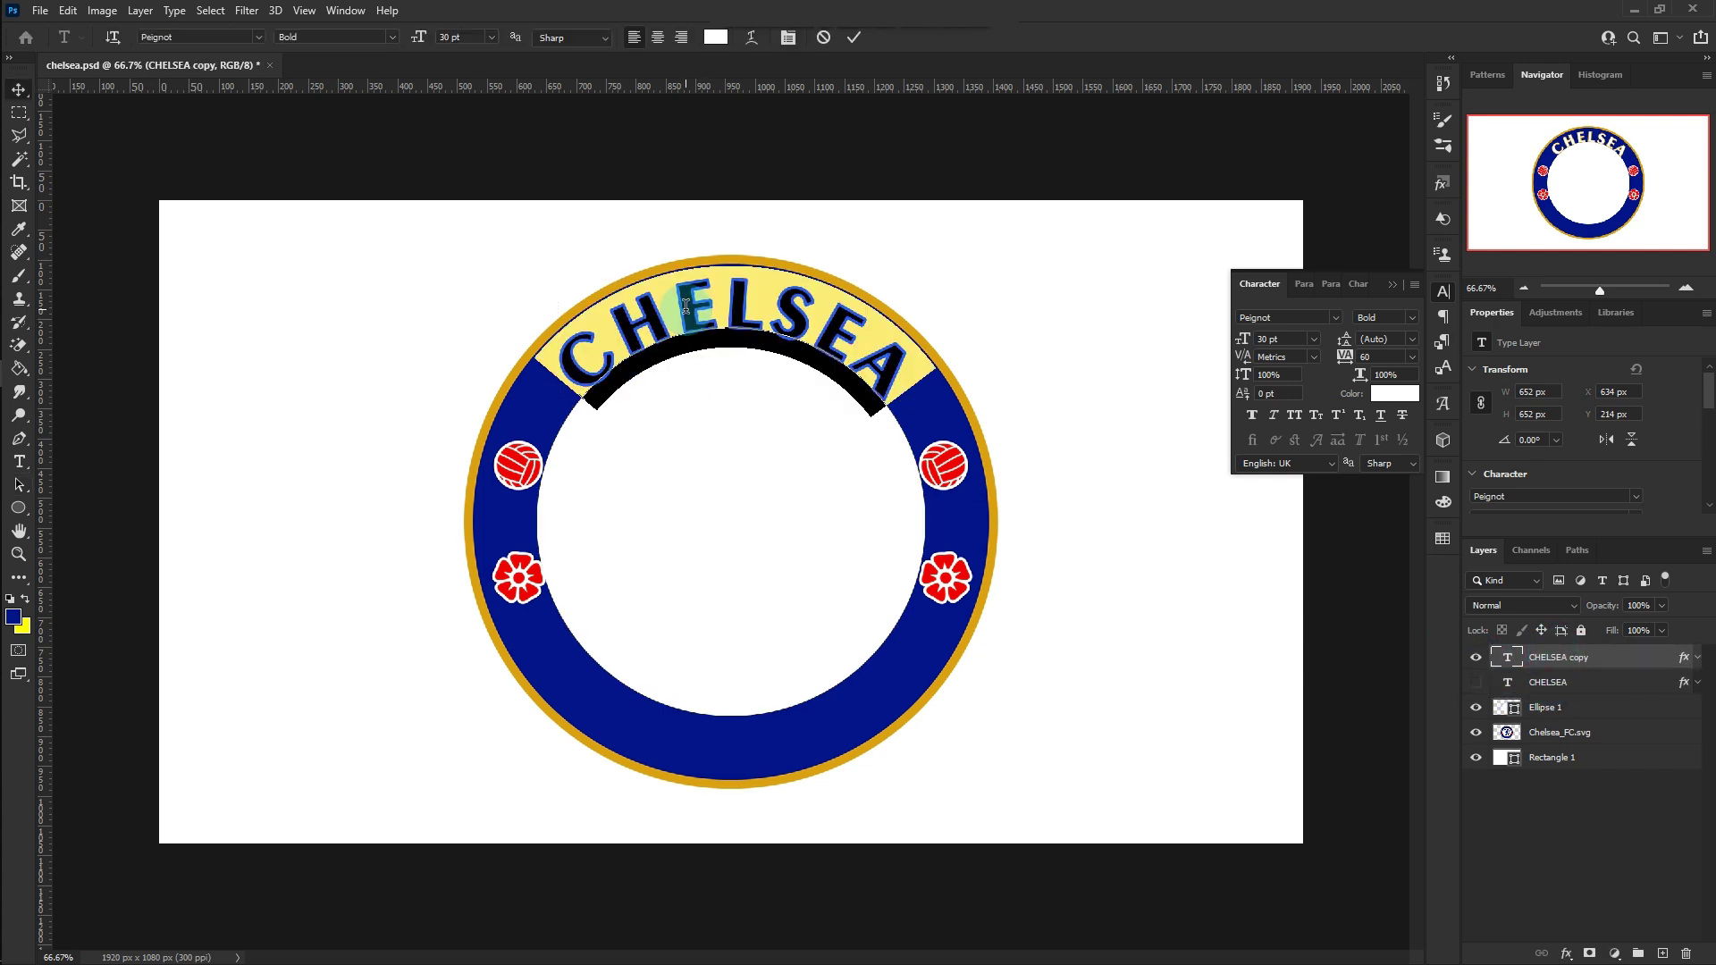
{"action": "type", "text": "FOOTBALL C"}
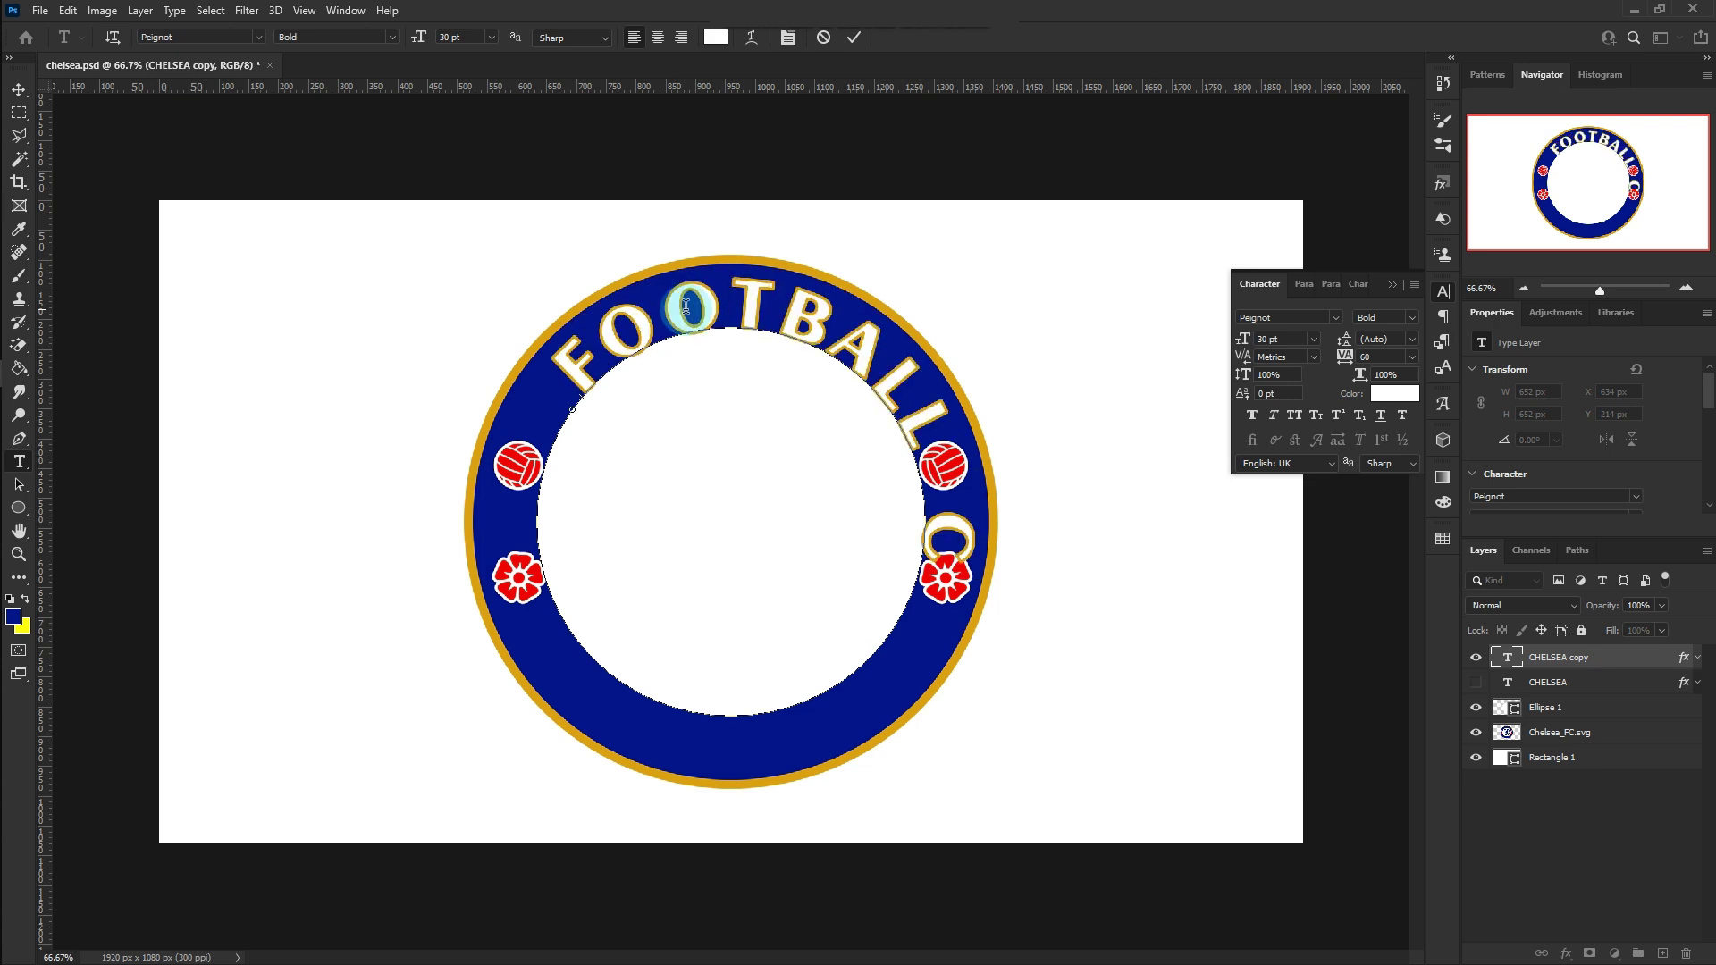
{"action": "type", "text": "LUB"}
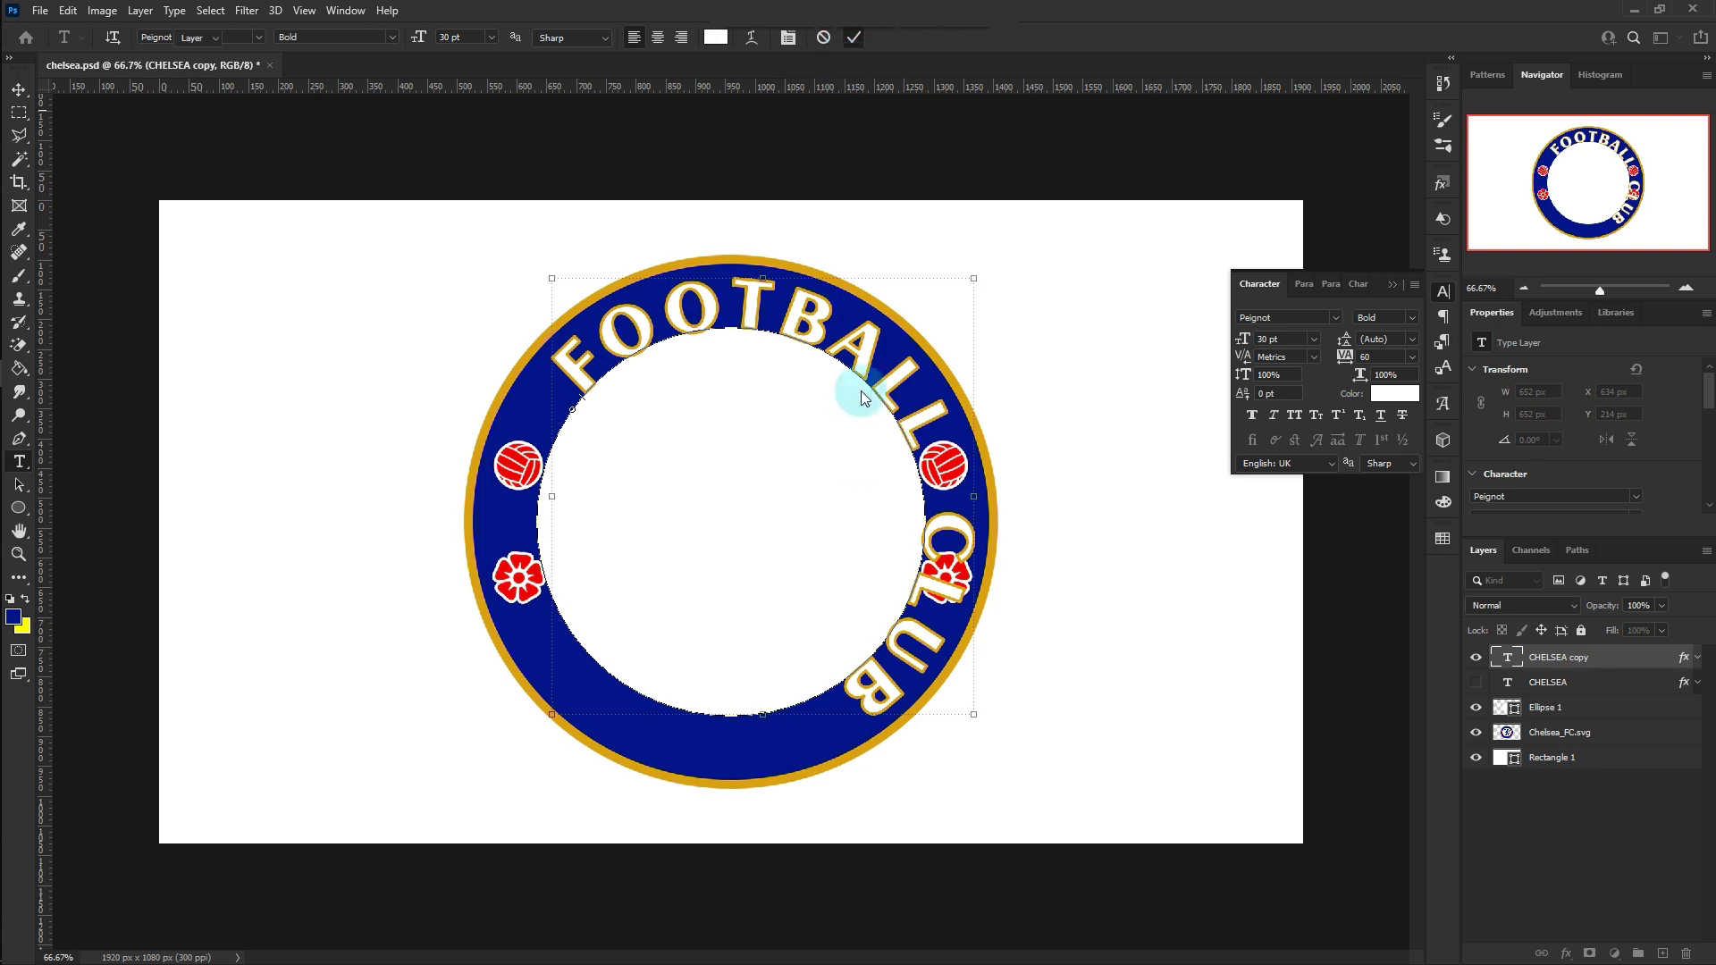
{"action": "key", "text": "ctrl+Return"}
{"action": "key", "text": "v"}
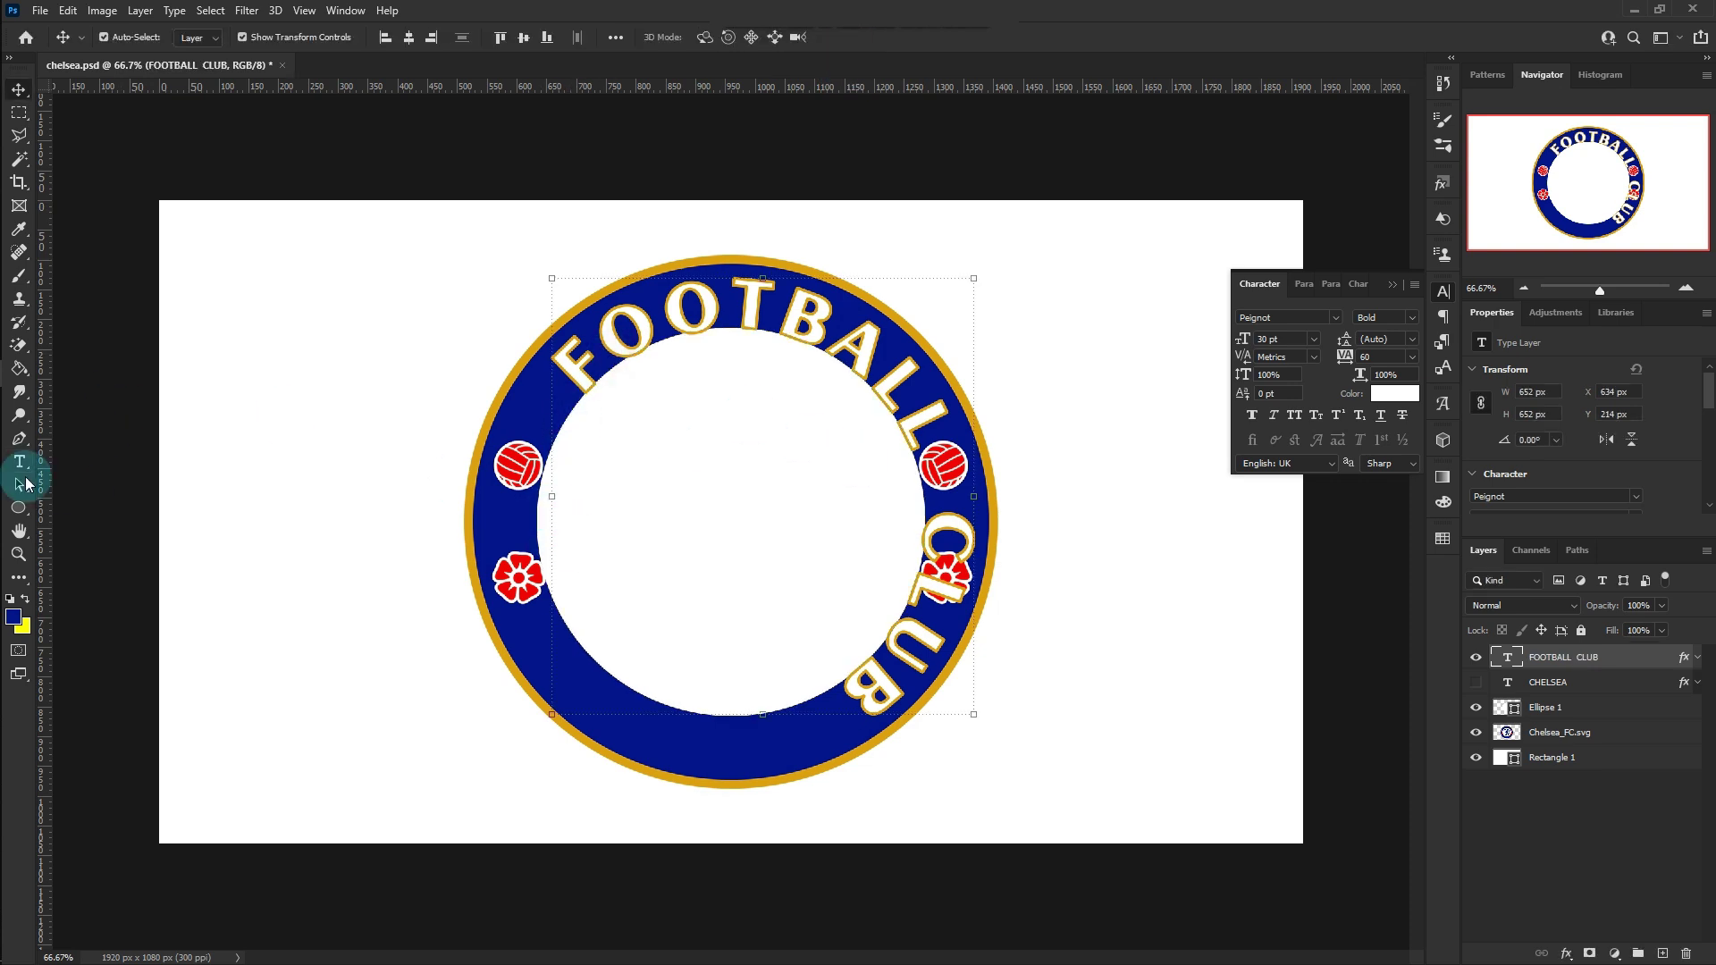
Slide the FOOTBALL CLUB text around the circular path to the lower half of the ring and set its font size to 20 pt.
{"action": "left_click", "coordinate": [19, 483]}
{"action": "left_click_drag", "start_coordinate": [575, 383], "coordinate": [967, 492]}
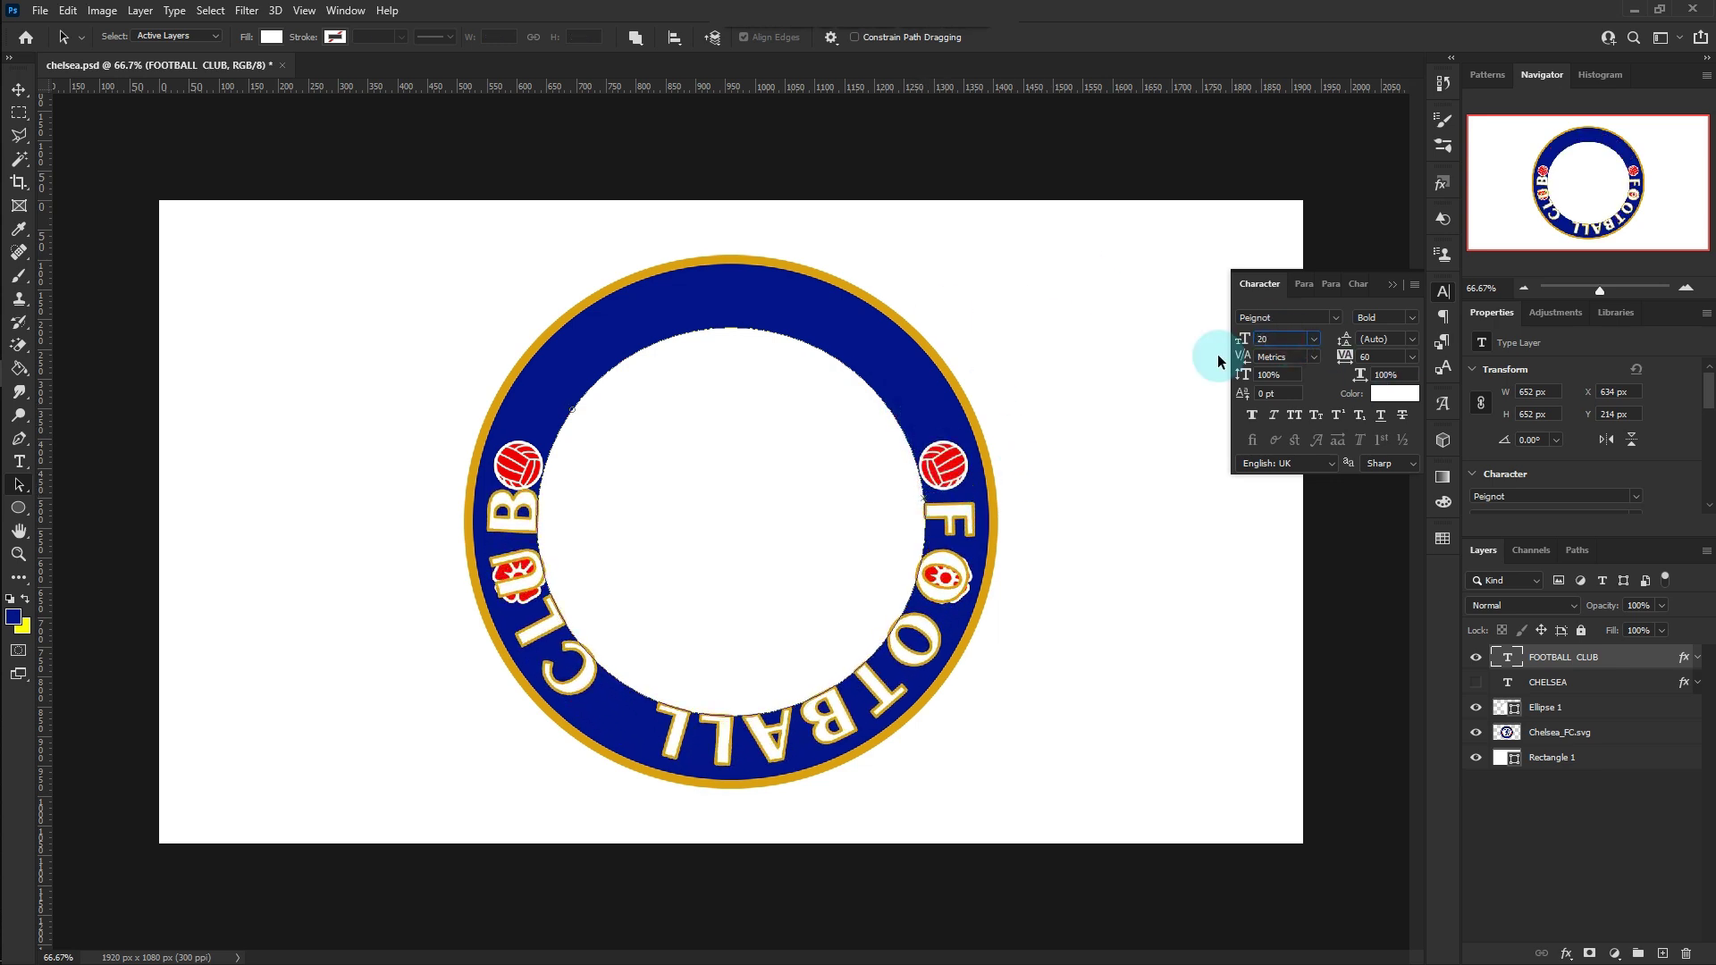
{"action": "left_click", "coordinate": [1217, 360]}
{"action": "left_click", "coordinate": [925, 489]}
{"action": "left_click_drag", "start_coordinate": [925, 506], "coordinate": [898, 616]}
Set the FOOTBALL CLUB text size to 15 pt and shift the text along the path toward the middle of the lower arc.
{"action": "left_click", "coordinate": [1224, 358]}
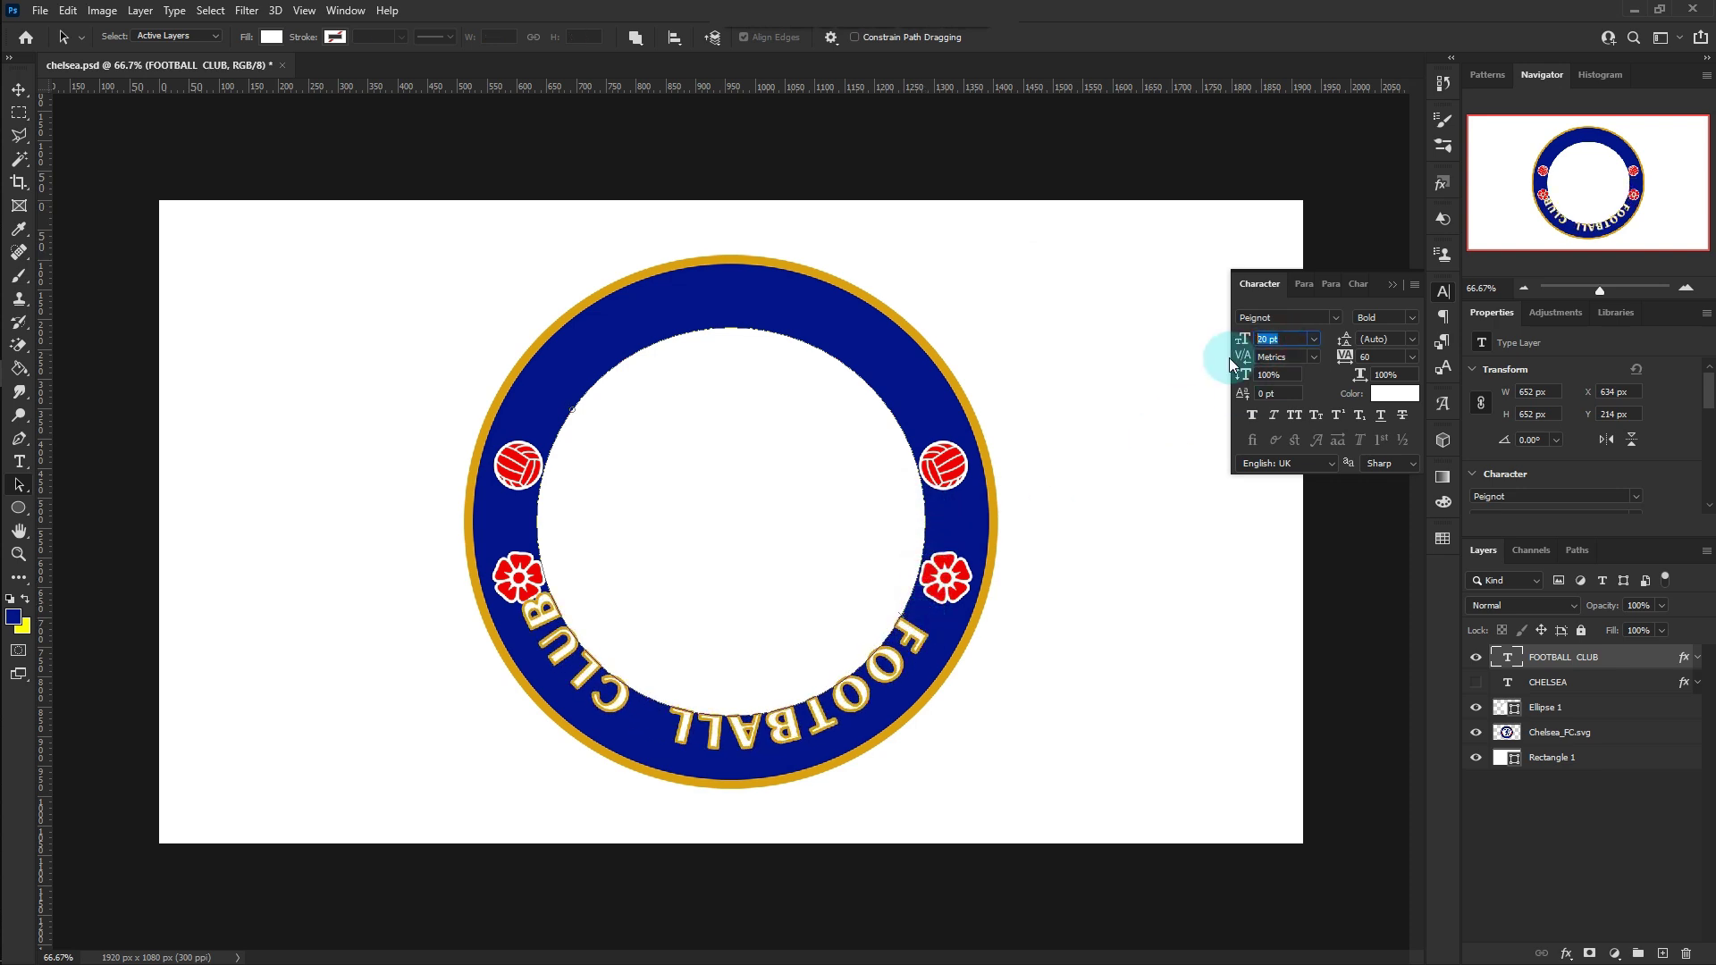
{"action": "type", "text": "15"}
{"action": "key", "text": "Return"}
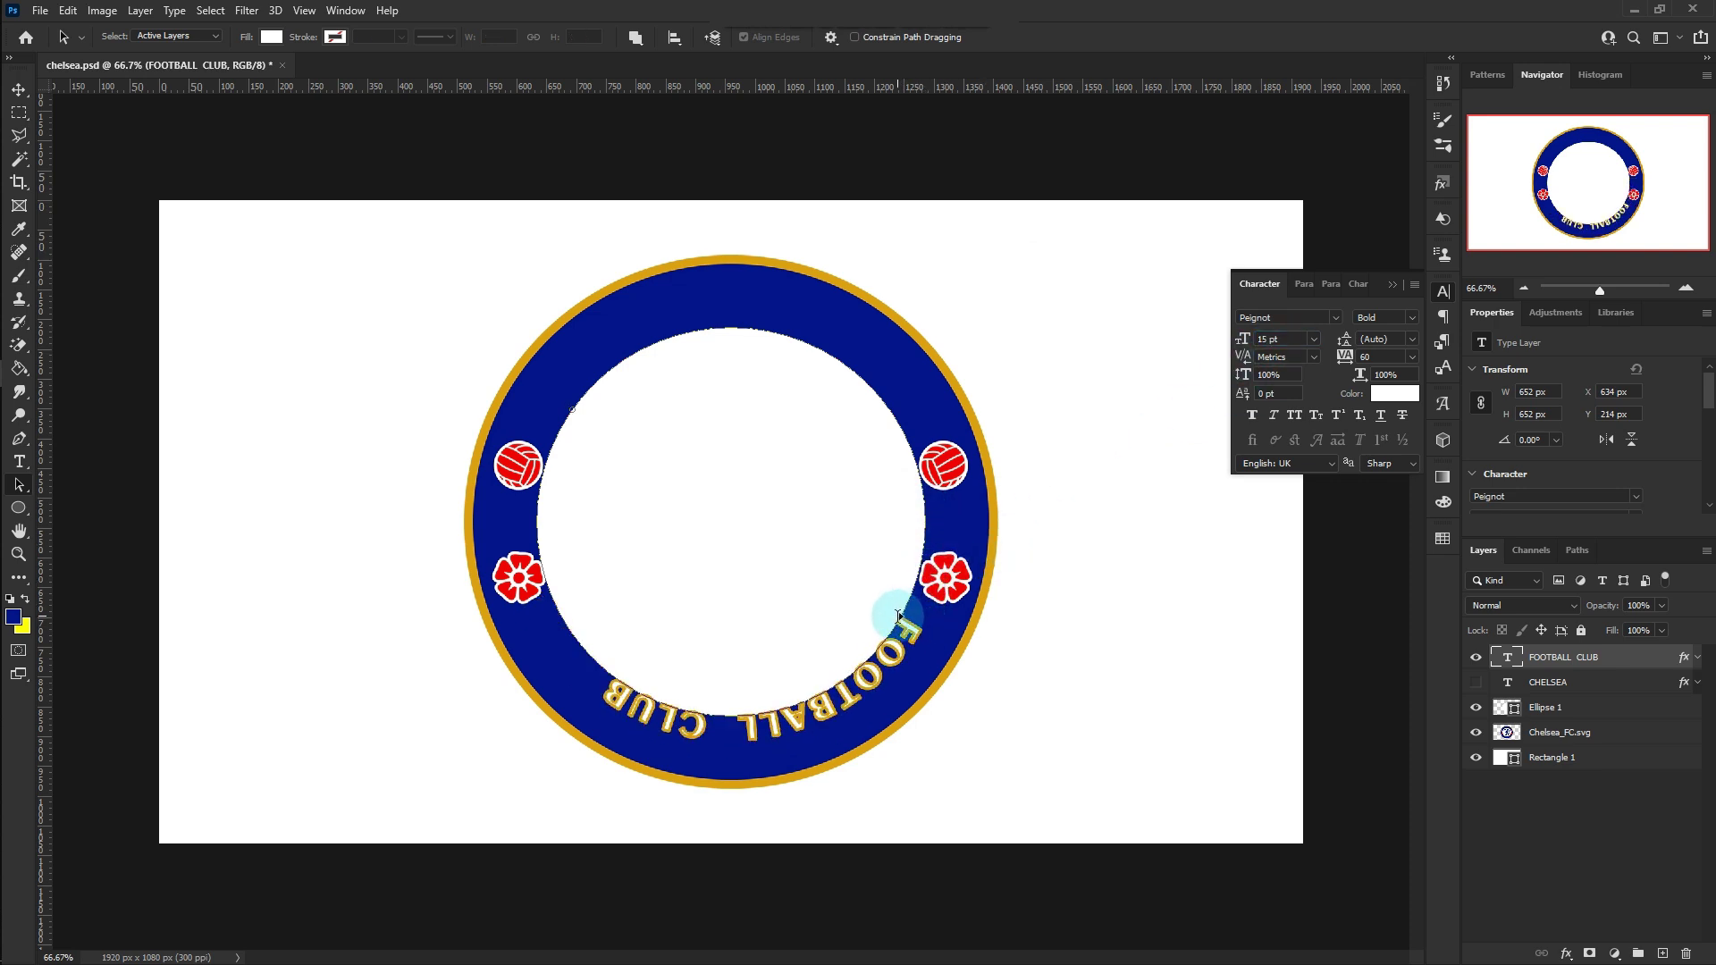
{"action": "left_click_drag", "start_coordinate": [899, 617], "coordinate": [876, 666]}
{"action": "left_click", "coordinate": [1282, 337]}
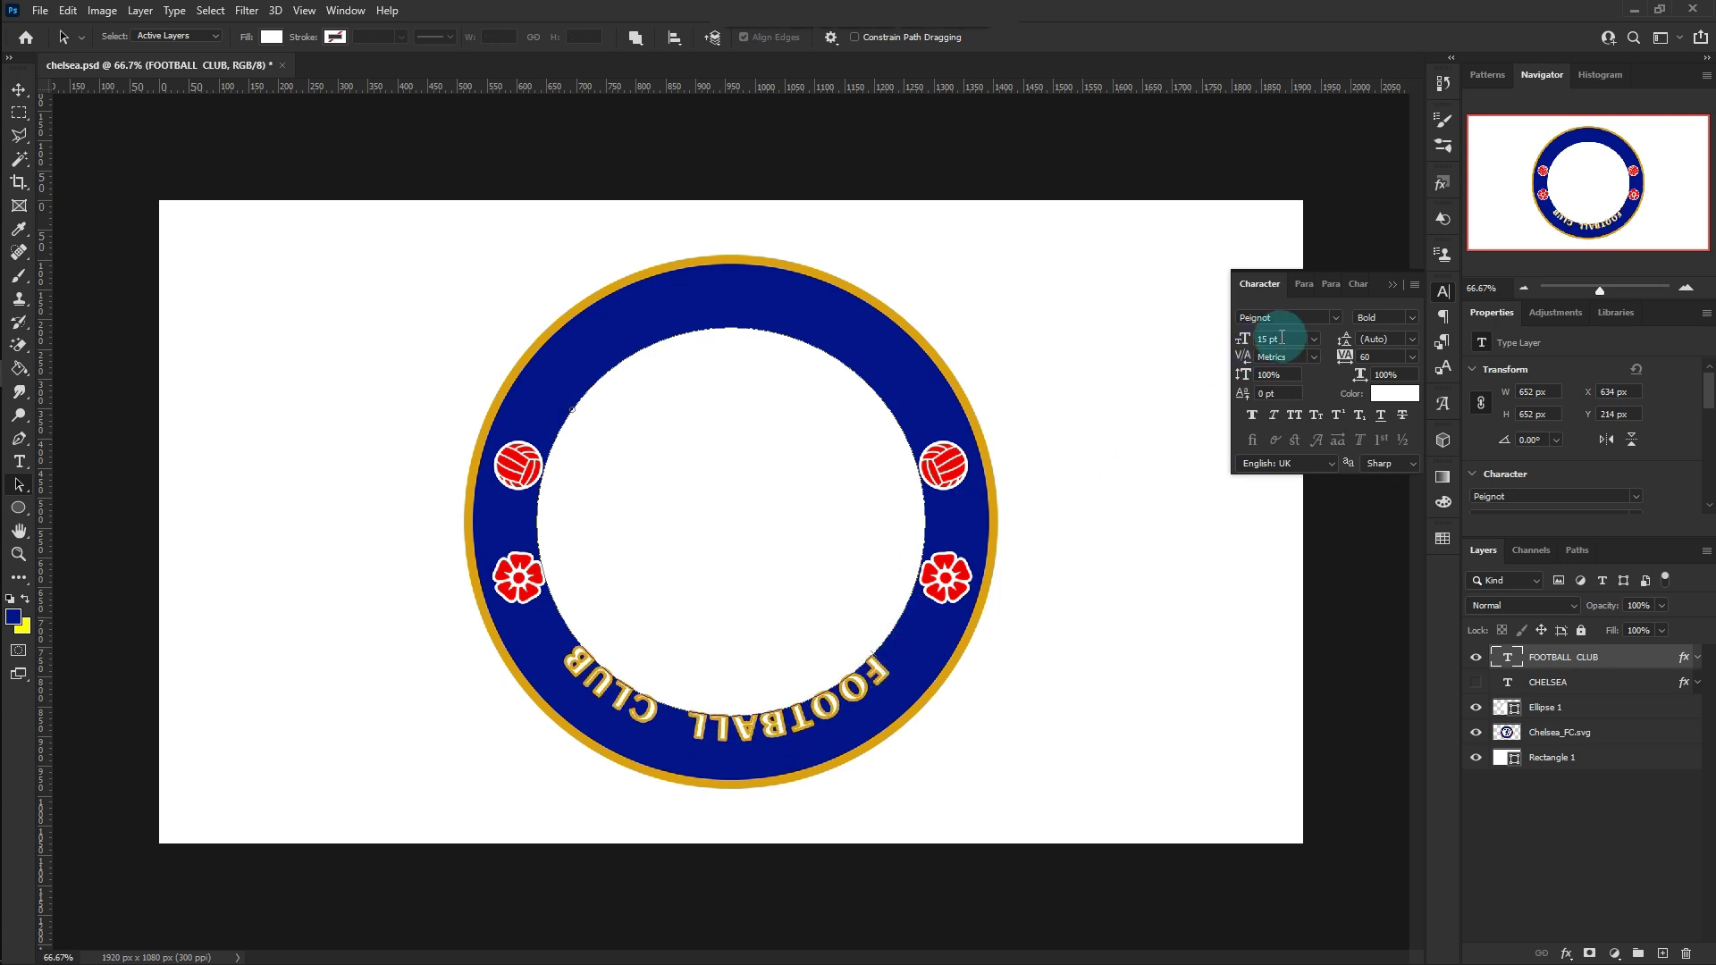
Reduce the stroke size in the FOOTBALL CLUB layer style and apply it.
{"action": "double_click", "coordinate": [1624, 670]}
{"action": "left_click", "coordinate": [1003, 530]}
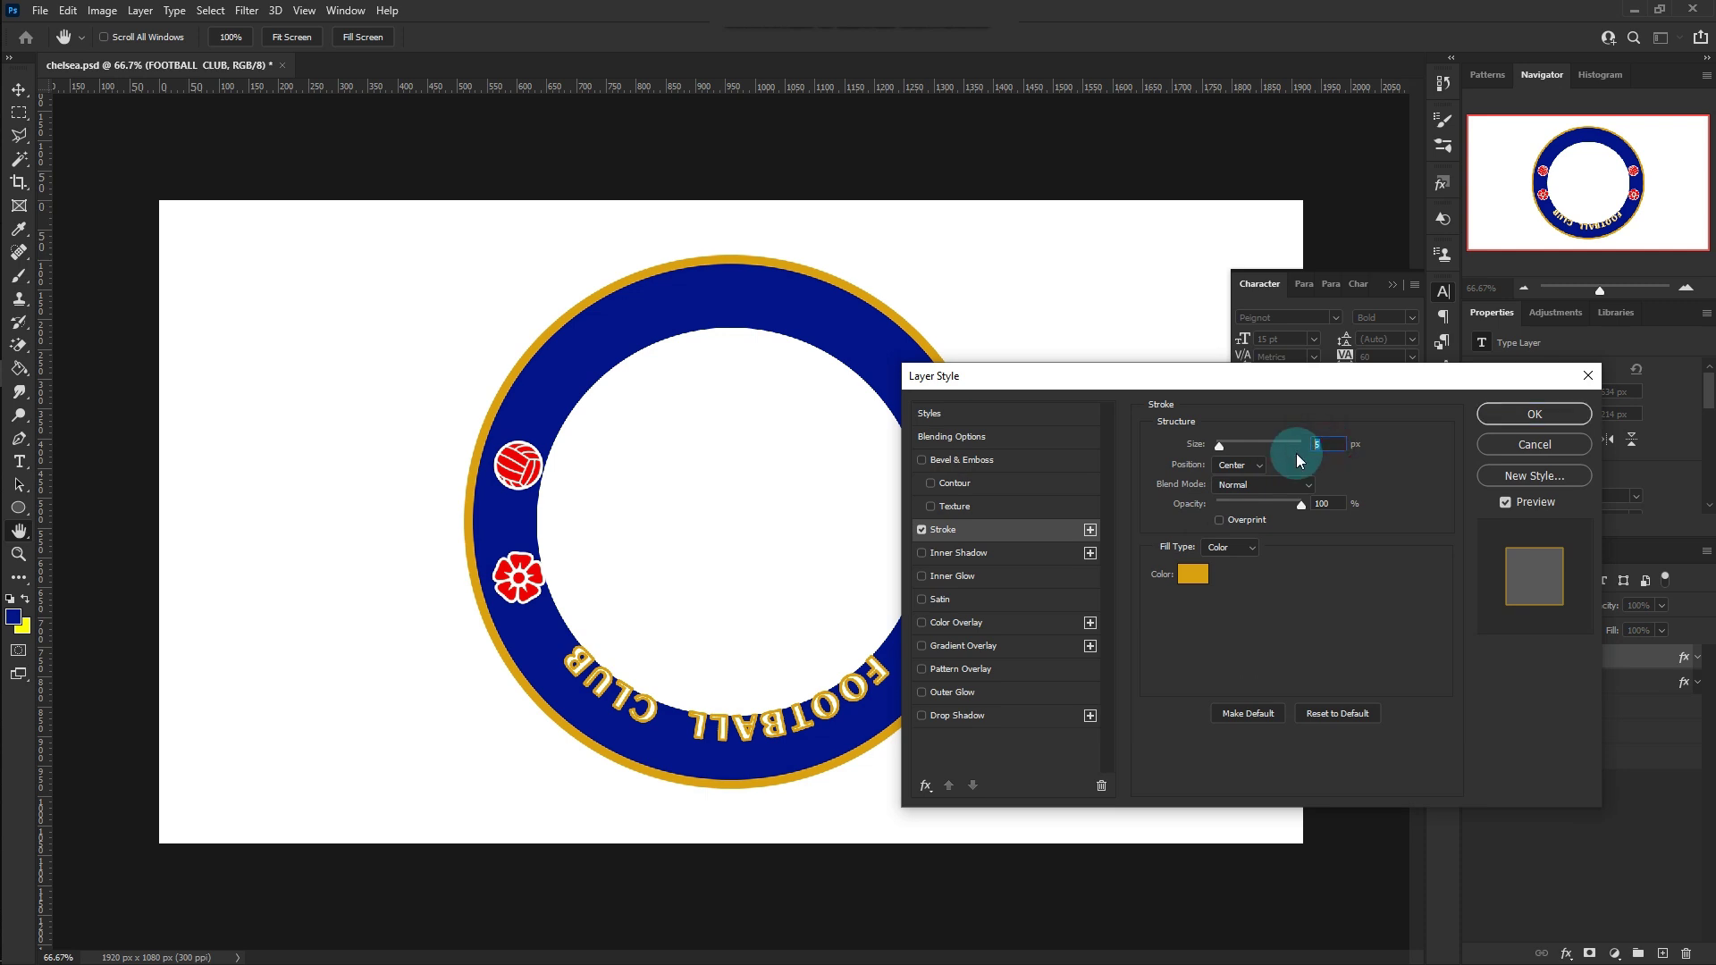
{"action": "key", "text": "Return"}
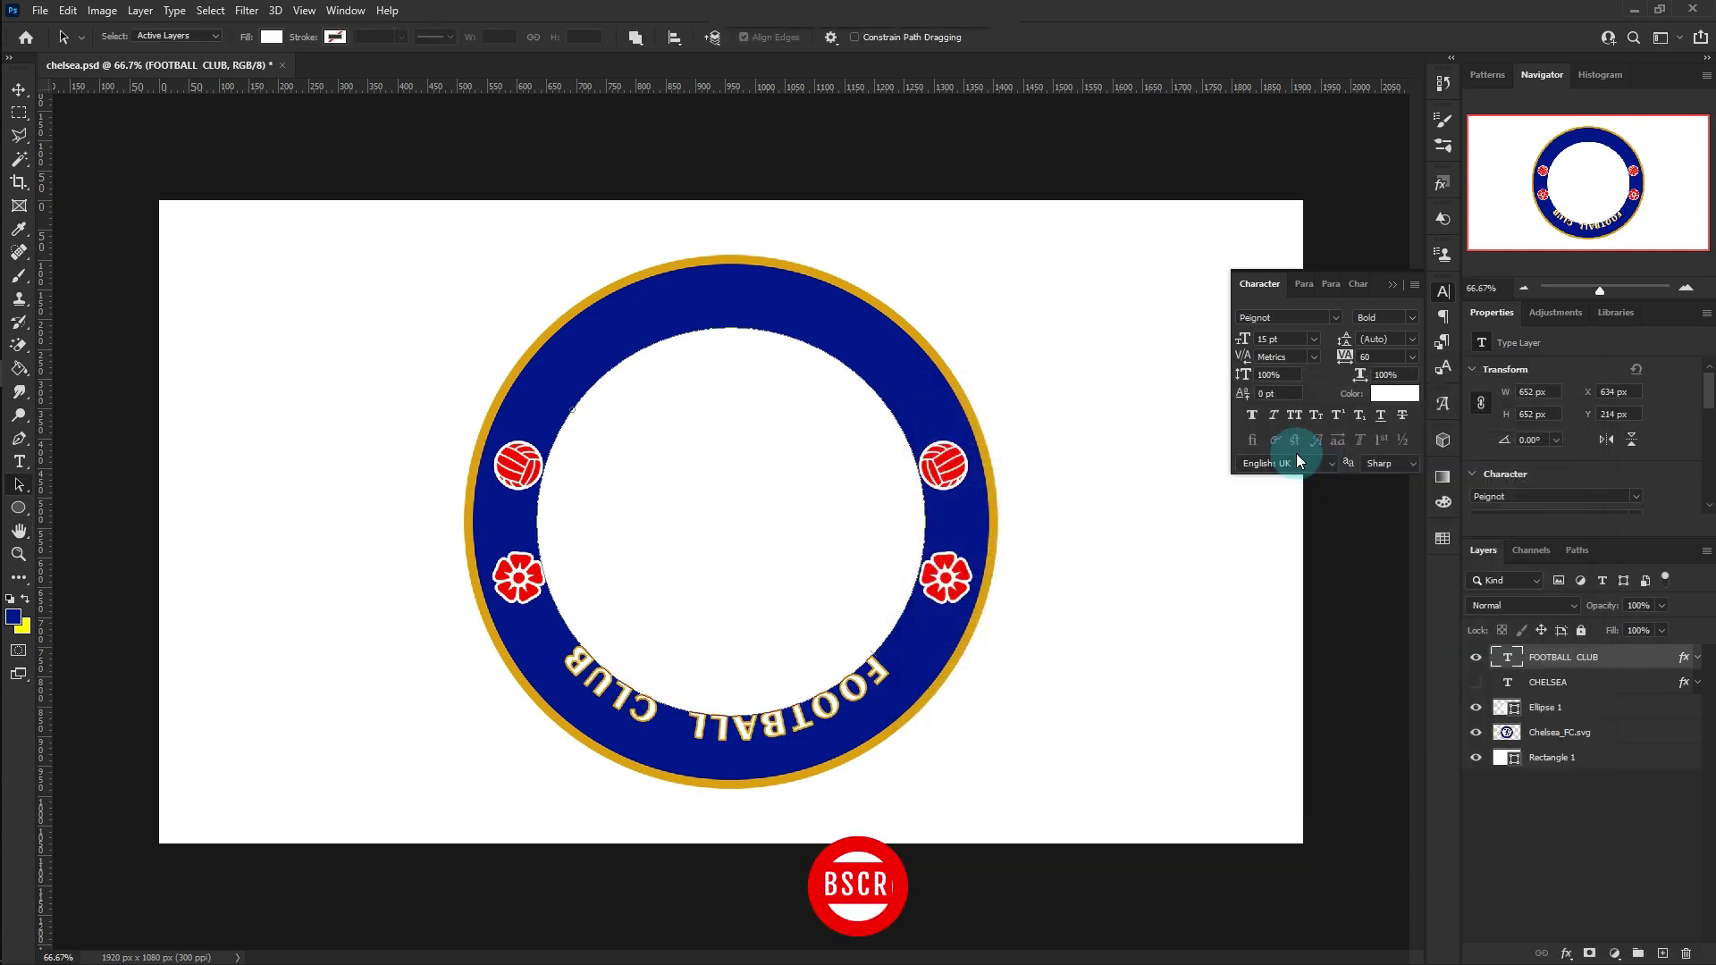
Flip the FOOTBALL CLUB text to the inner side of the circular path so it reads upright, and center it along the lower arc.
{"action": "left_click", "coordinate": [869, 660]}
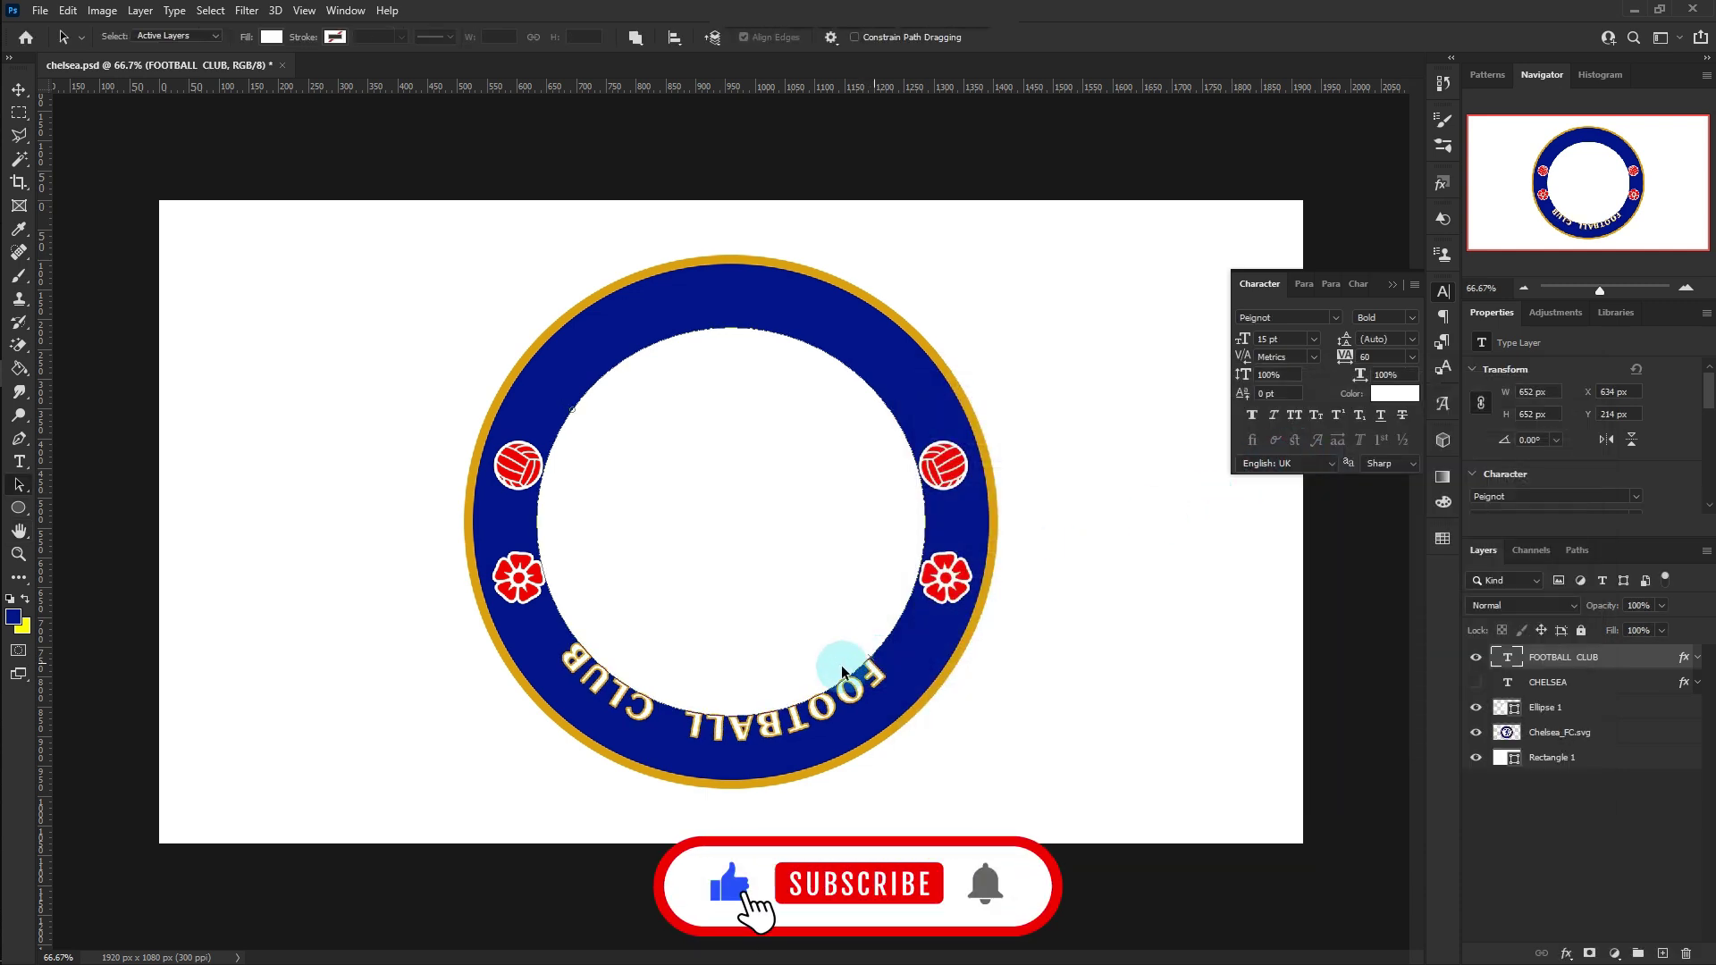
{"action": "left_click_drag", "start_coordinate": [874, 652], "coordinate": [863, 676]}
{"action": "left_click_drag", "start_coordinate": [575, 647], "coordinate": [565, 631]}
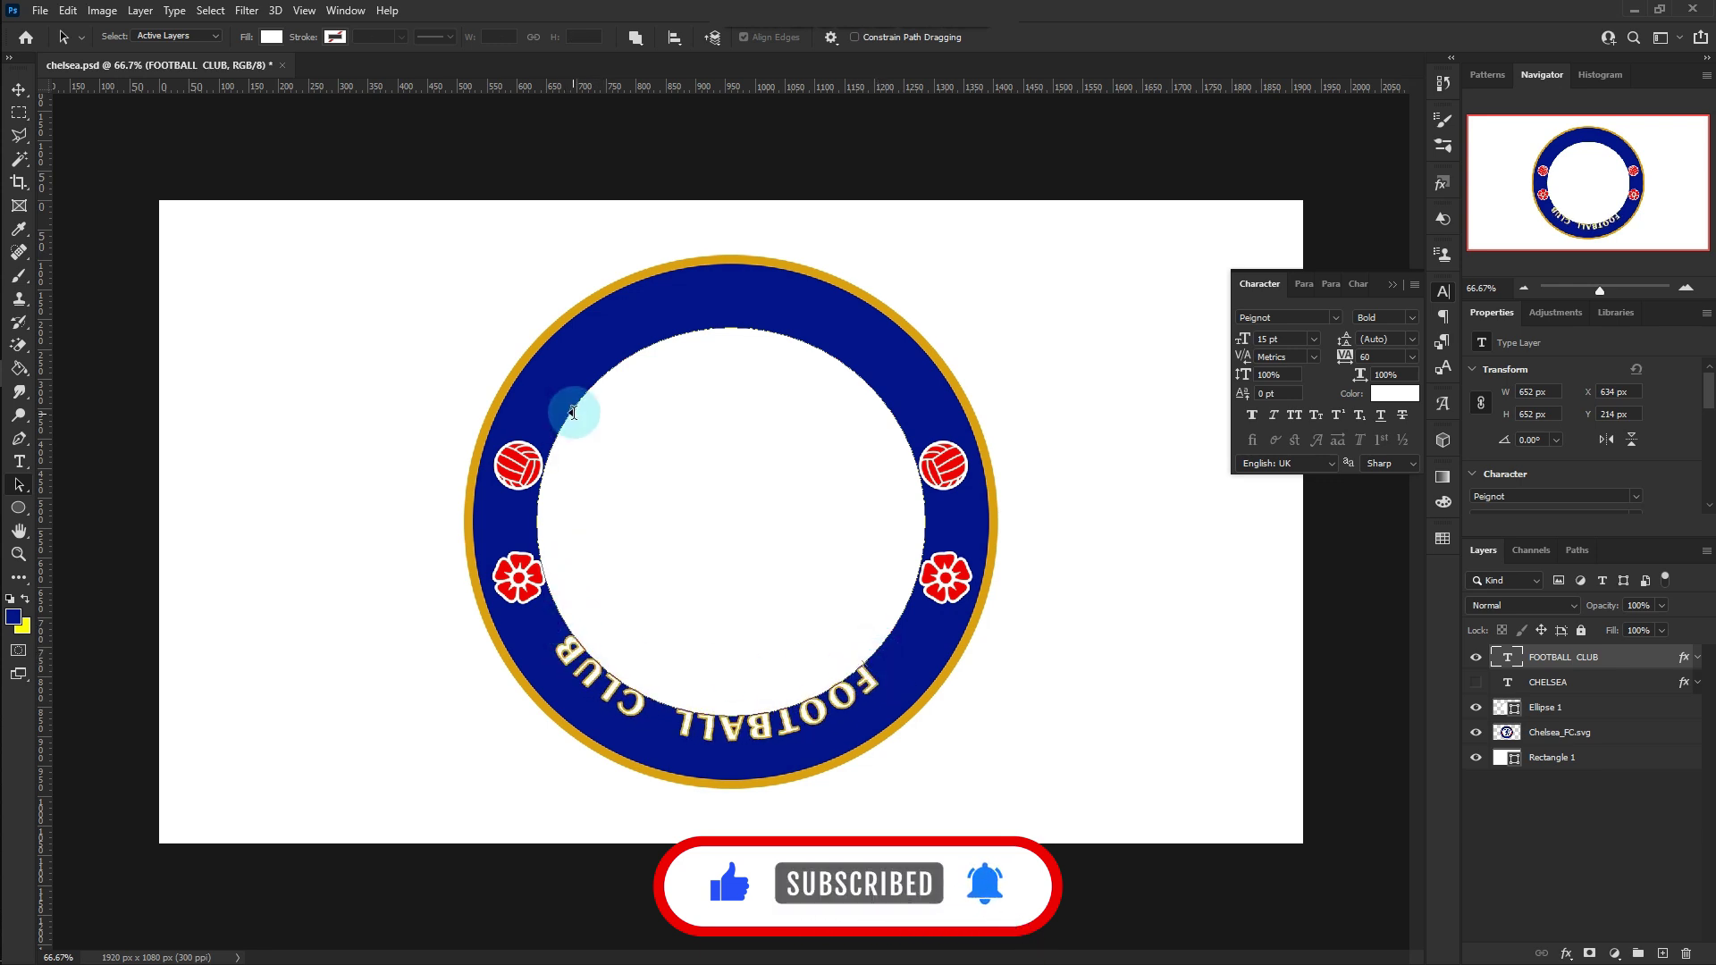
{"action": "left_click_drag", "start_coordinate": [584, 416], "coordinate": [585, 624]}
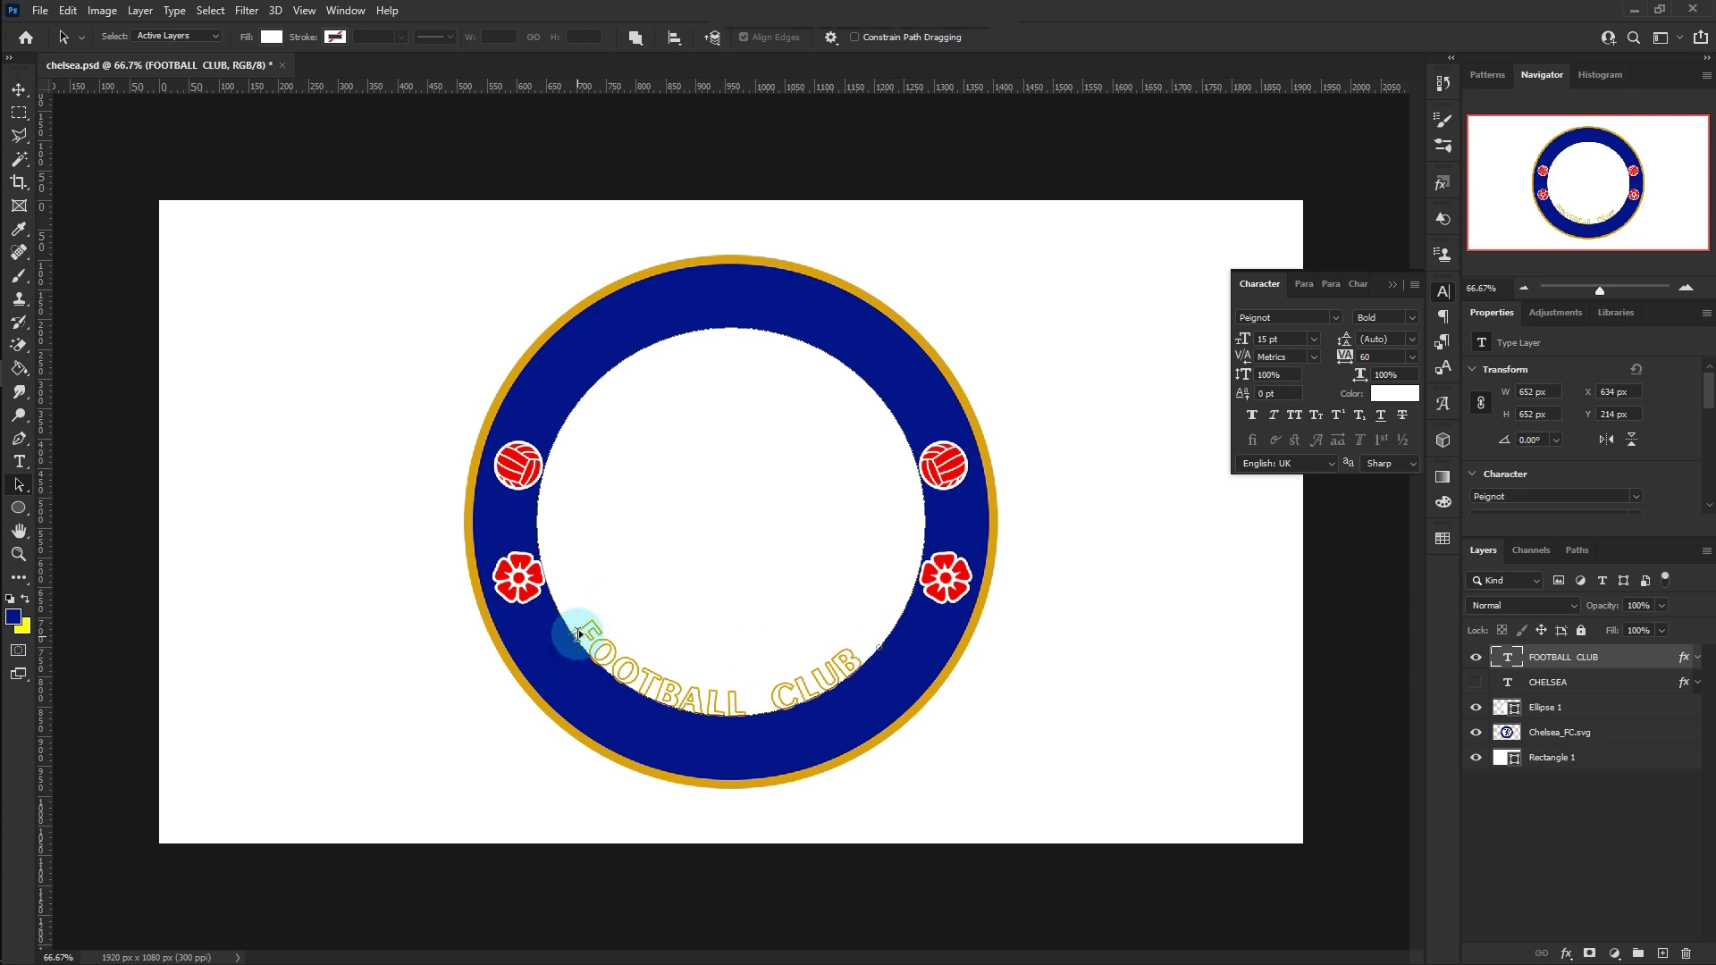
{"action": "left_click_drag", "start_coordinate": [574, 652], "coordinate": [587, 642]}
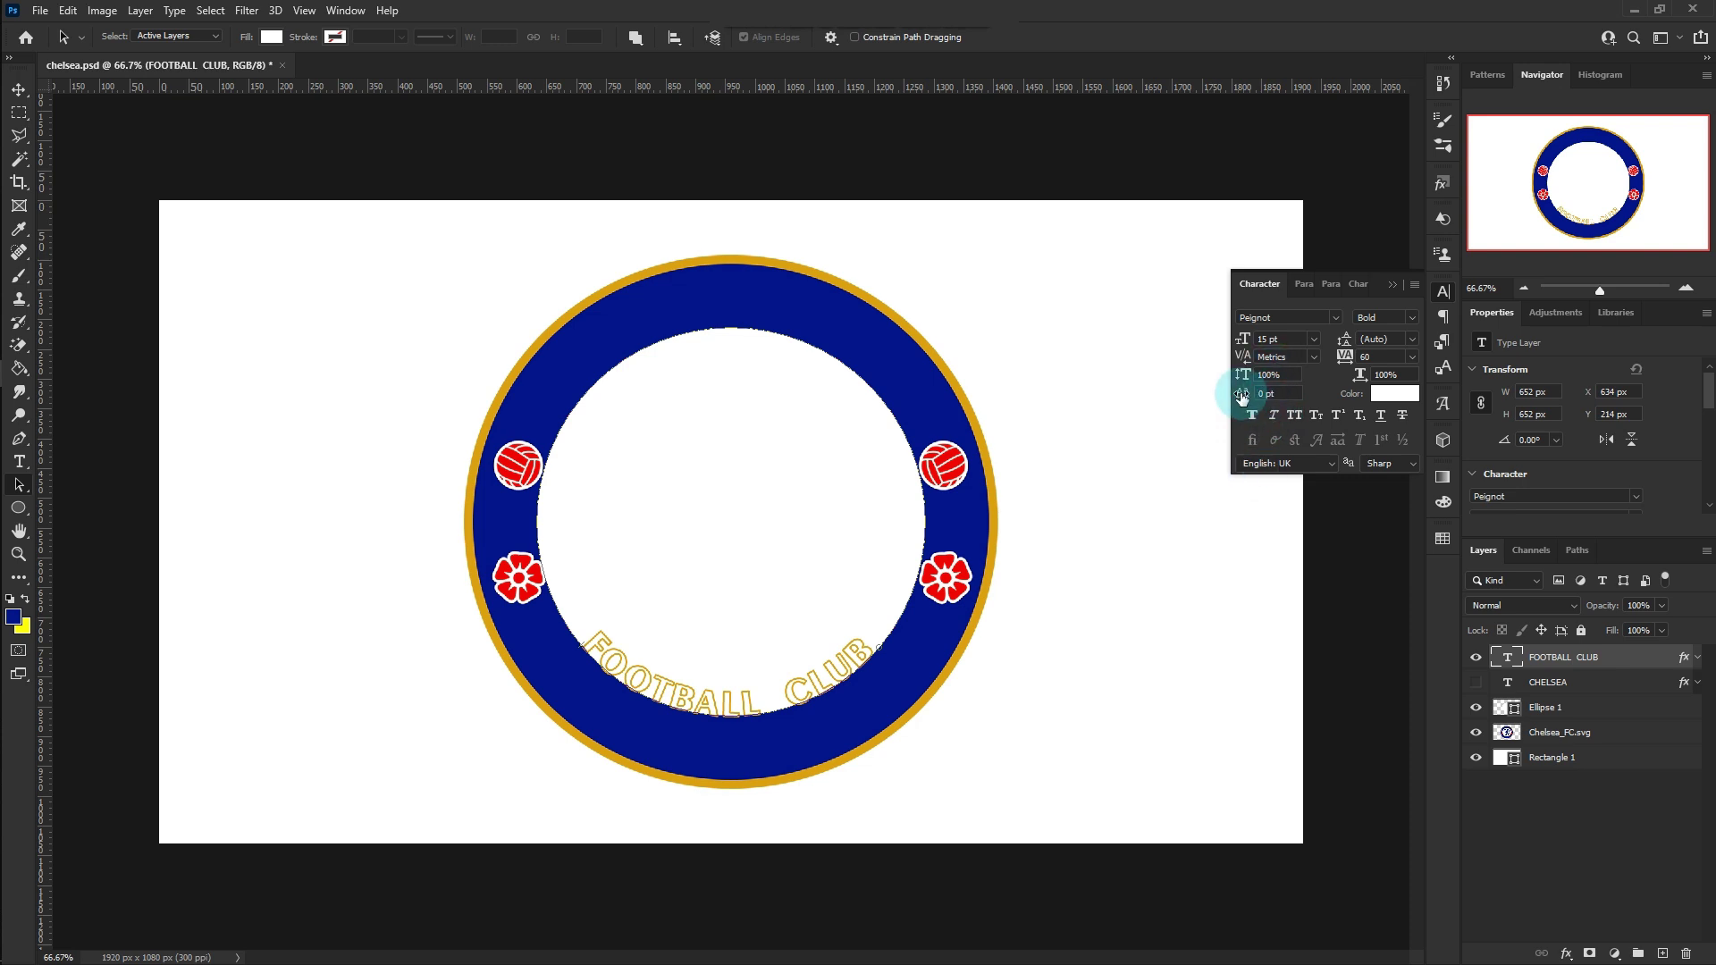
Set the FOOTBALL CLUB text's baseline shift to -16 pt and tracking to 75, and fine-tune its start point on the path.
{"action": "left_click_drag", "start_coordinate": [1240, 394], "coordinate": [1227, 405]}
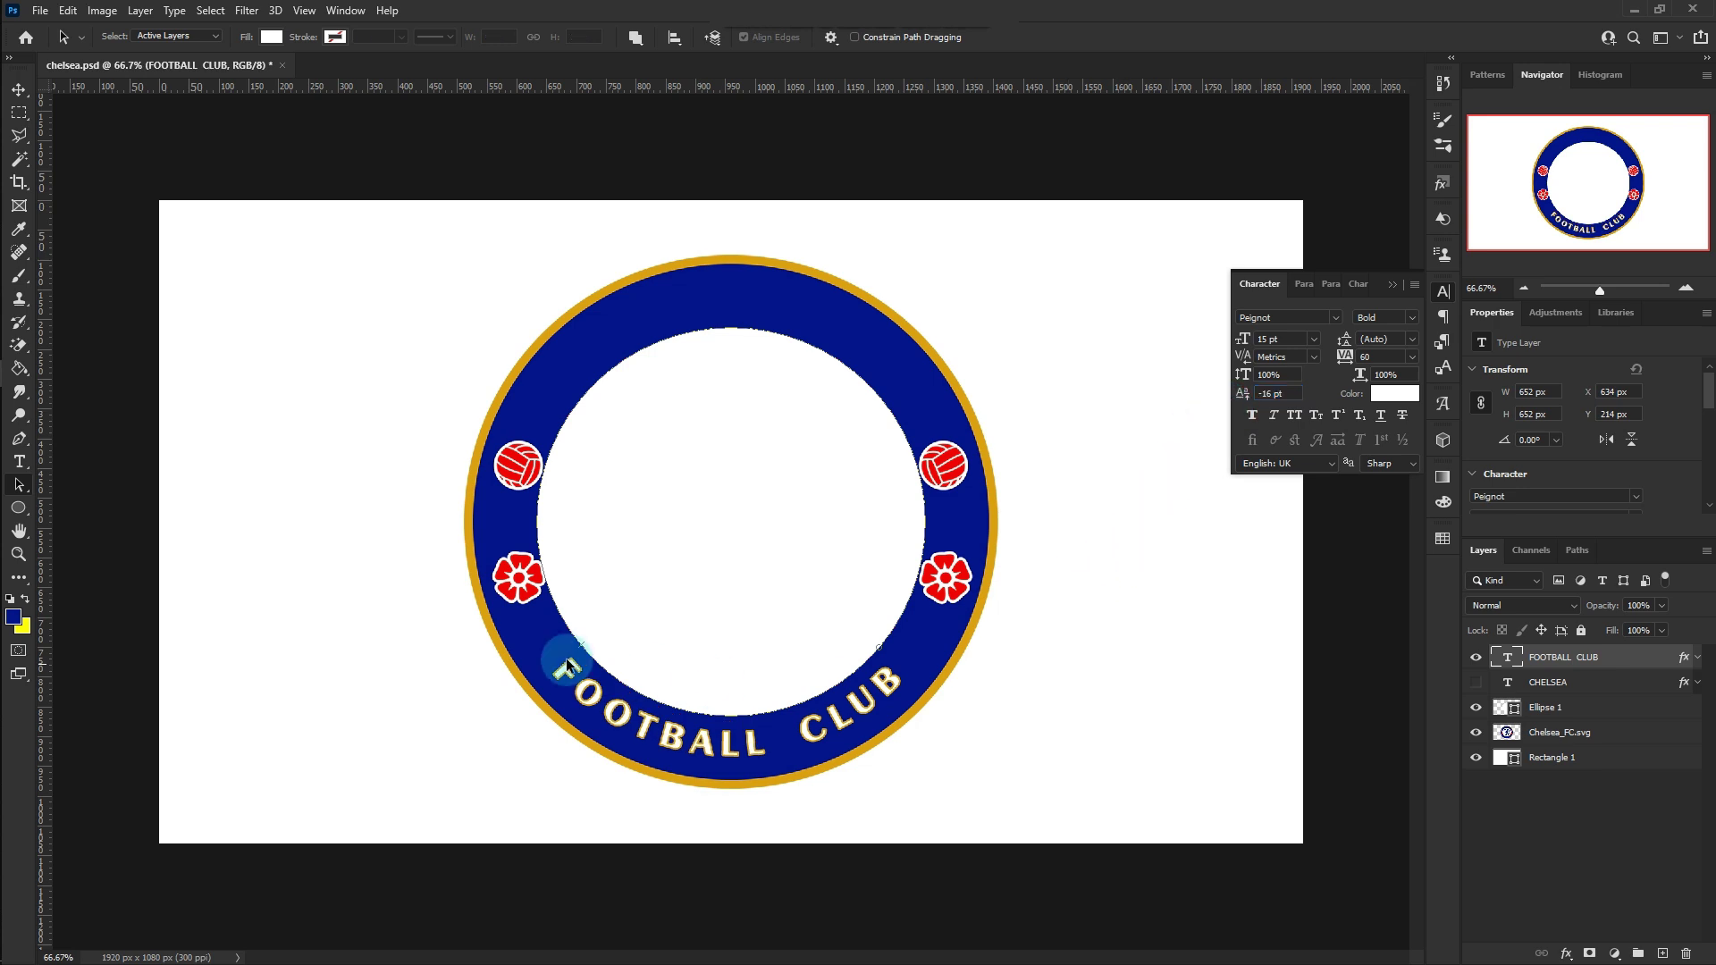
{"action": "left_click", "coordinate": [1412, 358]}
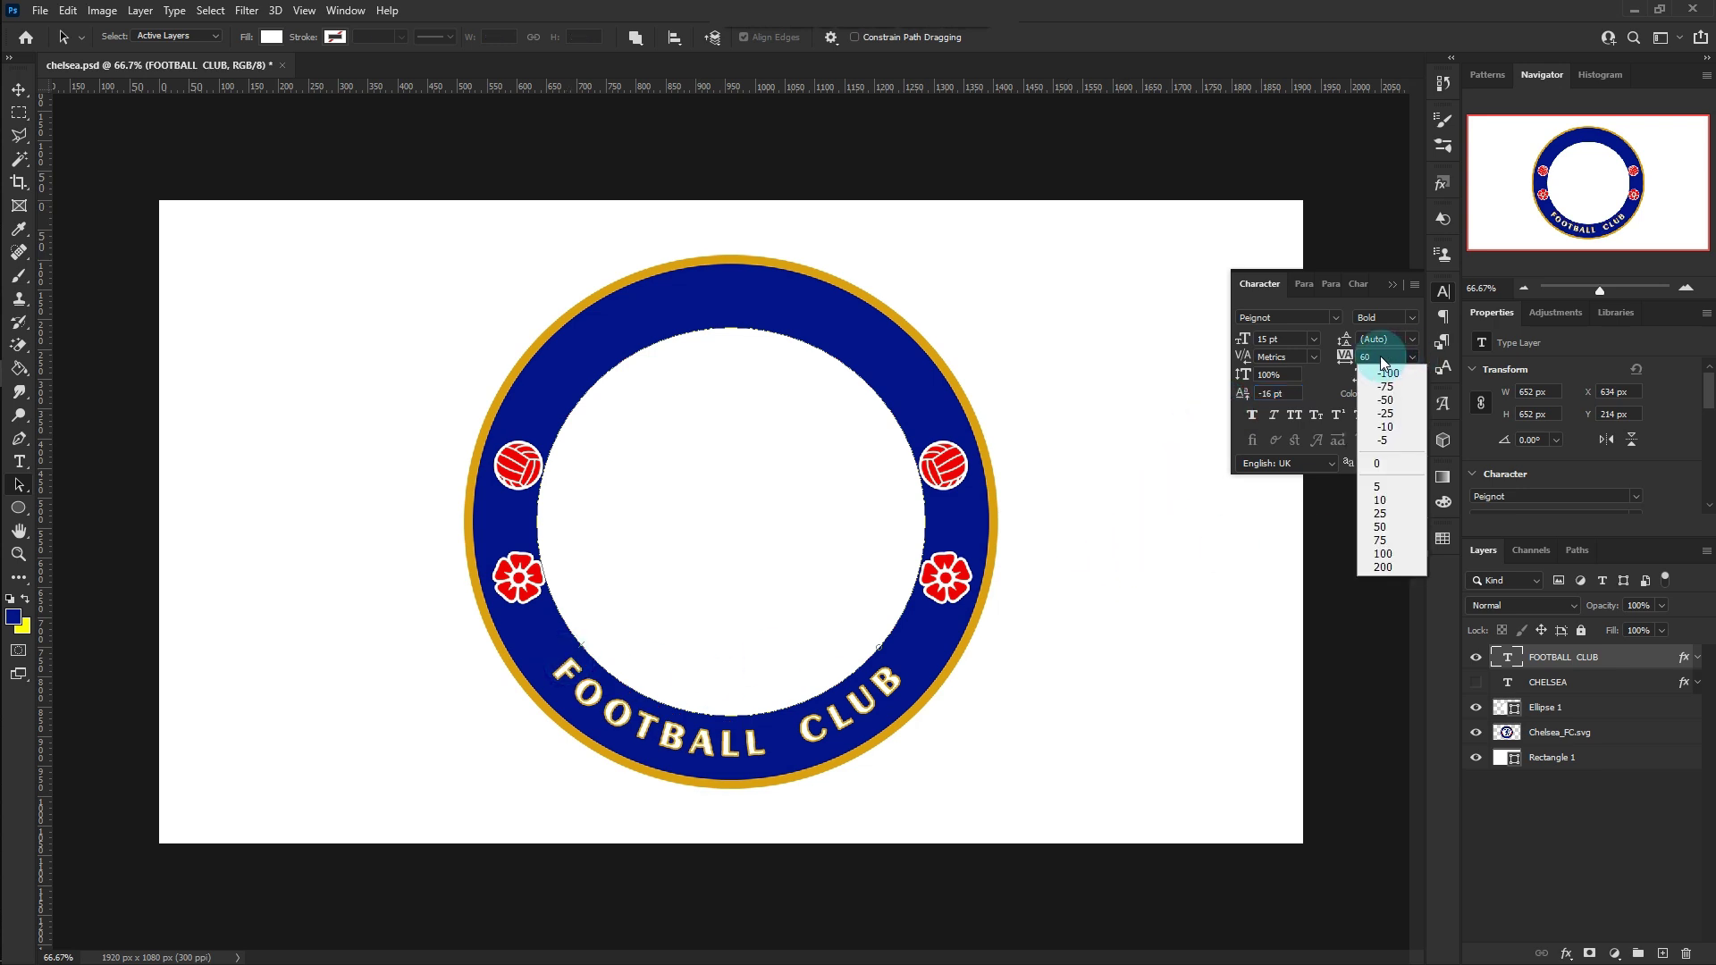
{"action": "left_click", "coordinate": [1377, 541]}
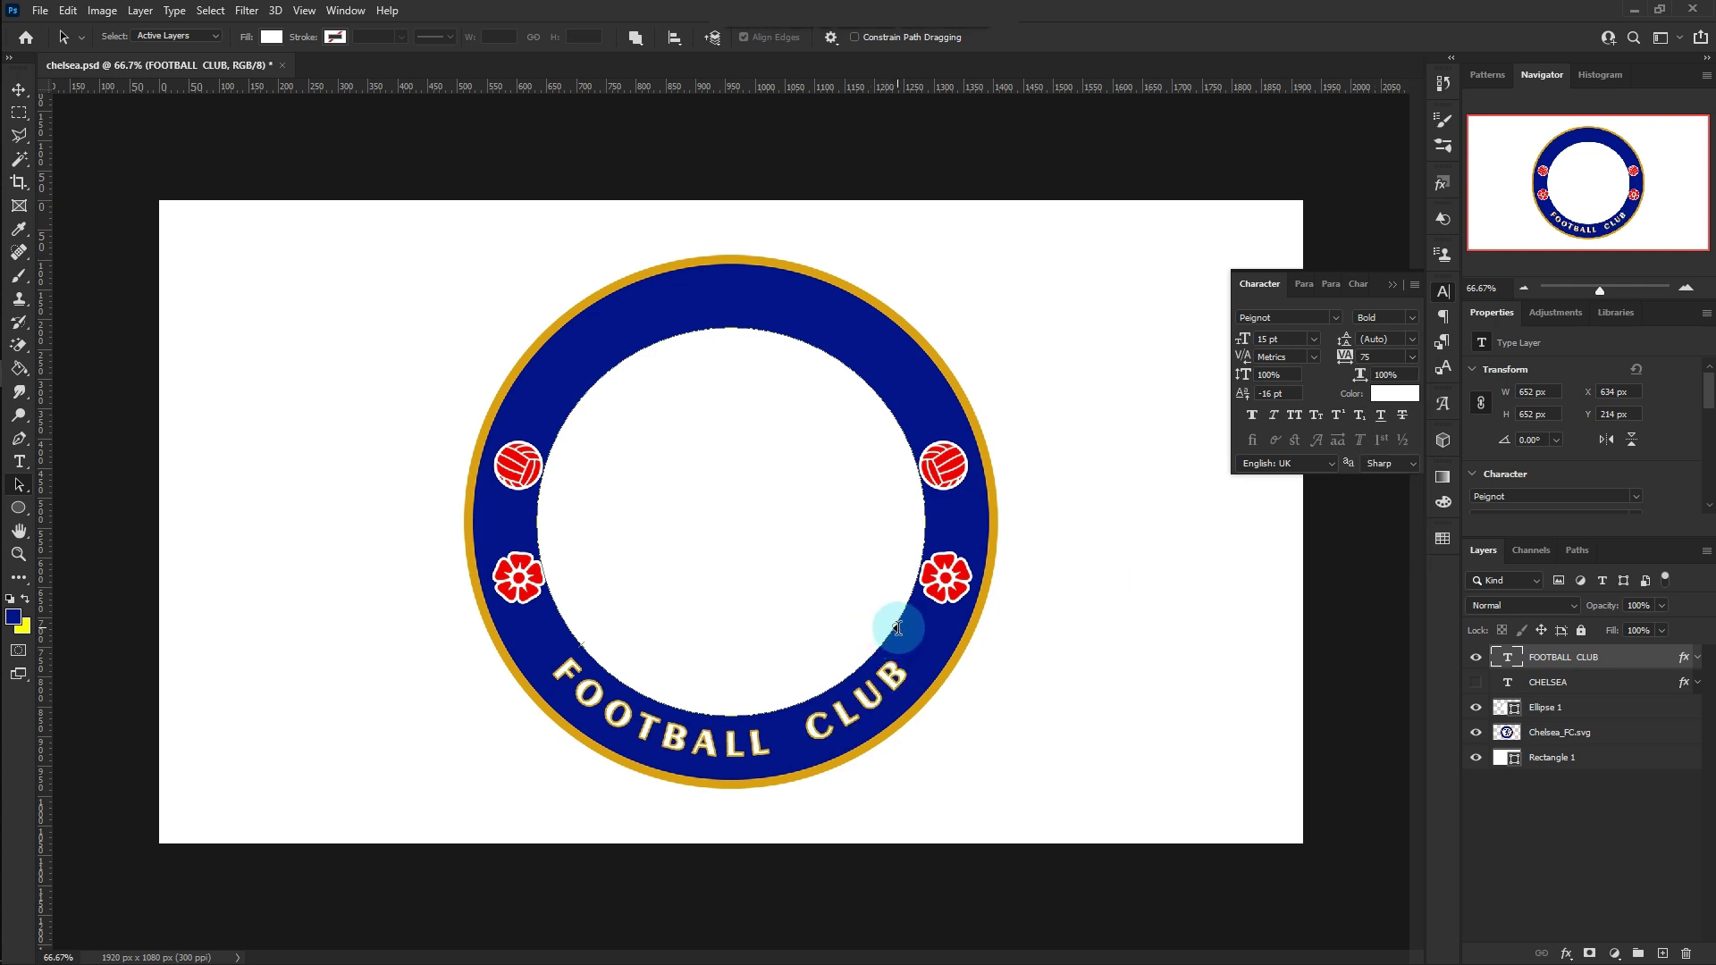
{"action": "left_click_drag", "start_coordinate": [578, 644], "coordinate": [586, 645]}
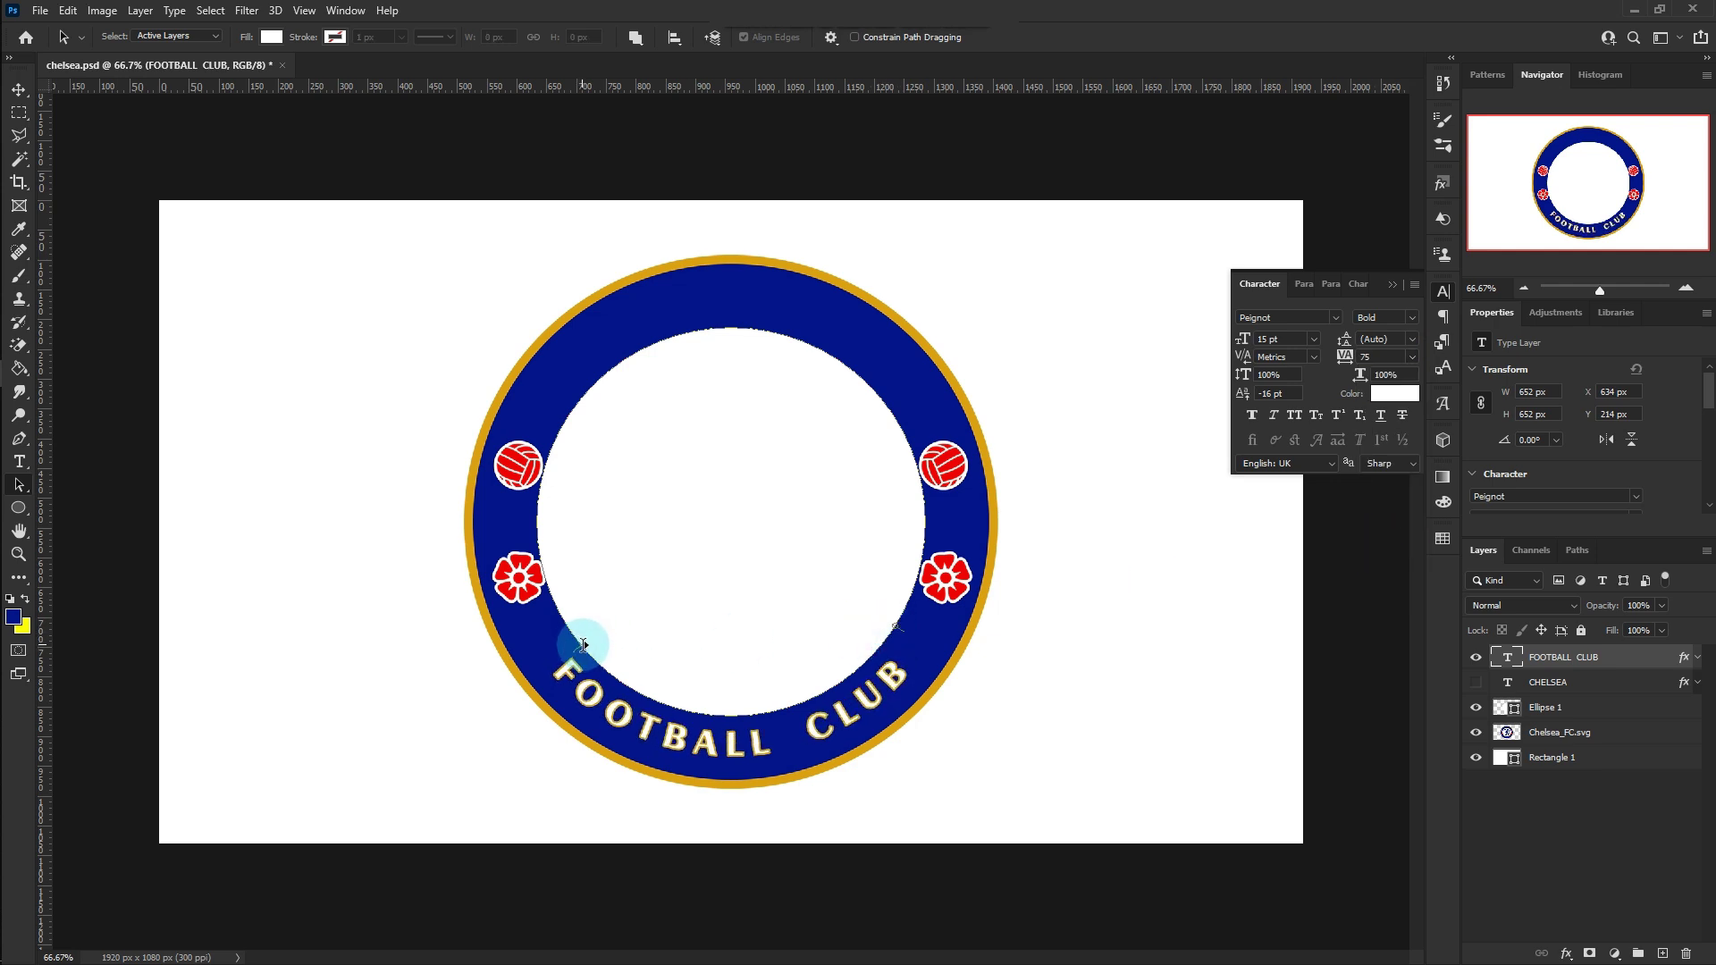
Show the CHELSEA text layer again and delete the Ellipse 1 layer covering the badge's center.
{"action": "left_click", "coordinate": [1473, 683]}
{"action": "left_click", "coordinate": [1574, 708]}
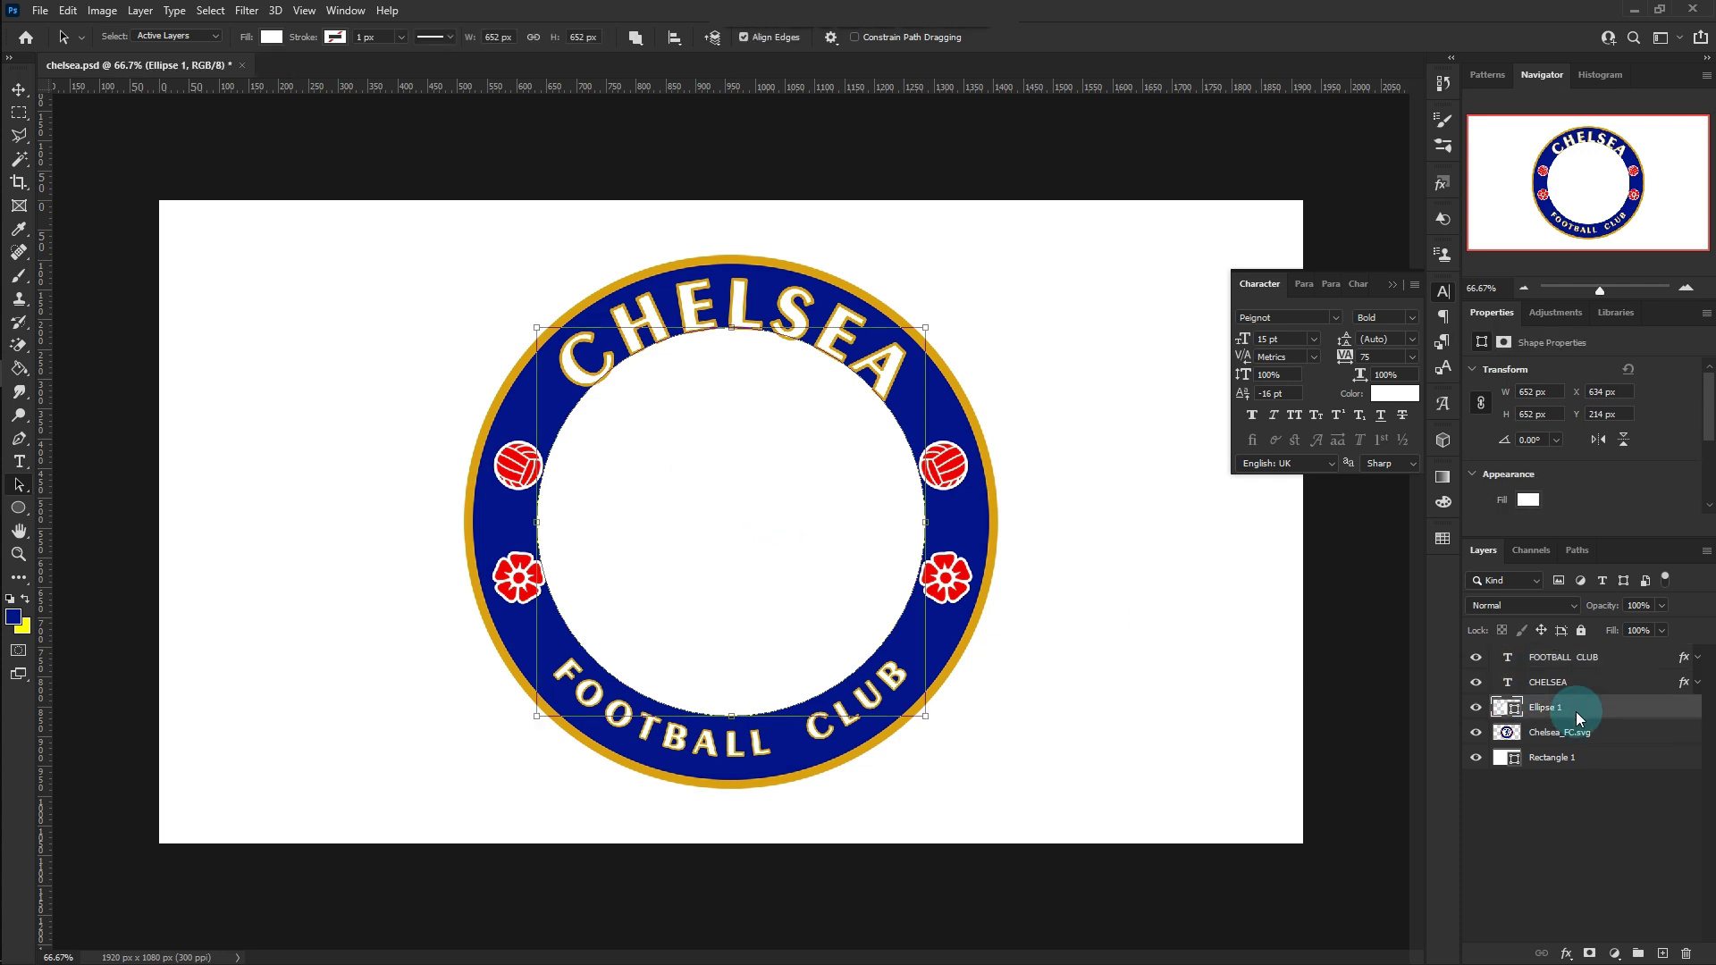
{"action": "key", "text": "Delete"}
Put away the character settings and examine the finished badge with its curved lettering up close.
{"action": "left_click", "coordinate": [1392, 284]}
{"action": "left_click", "coordinate": [19, 90]}
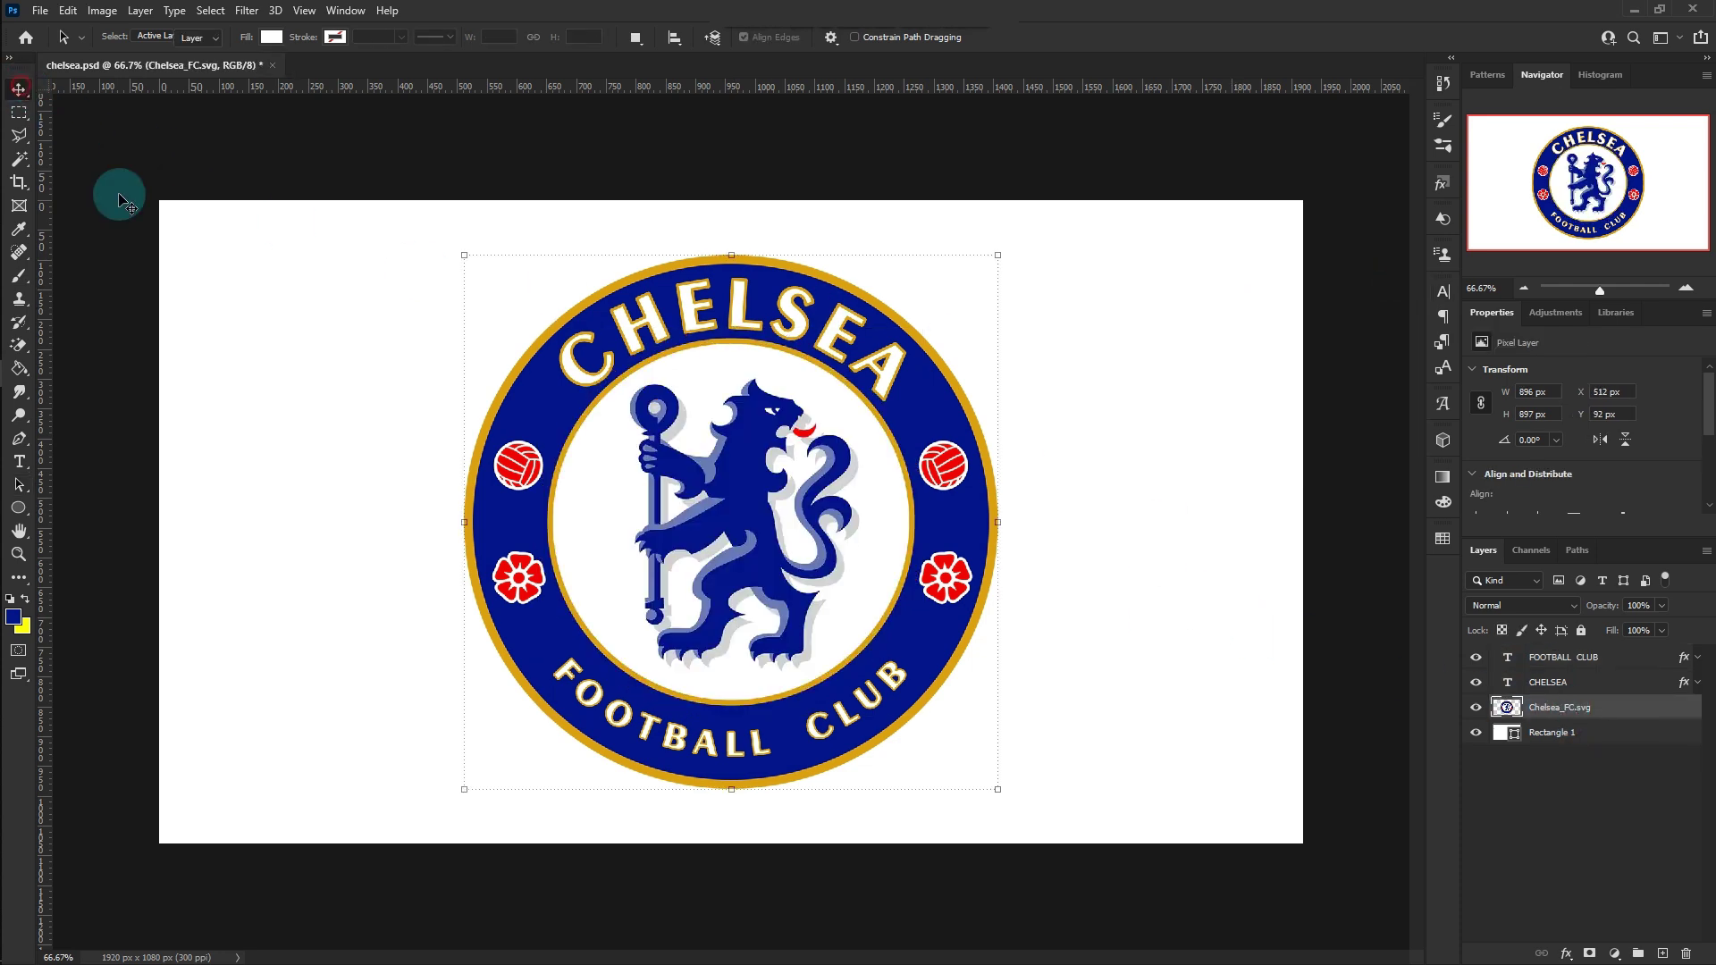
{"action": "left_click", "coordinate": [314, 378]}
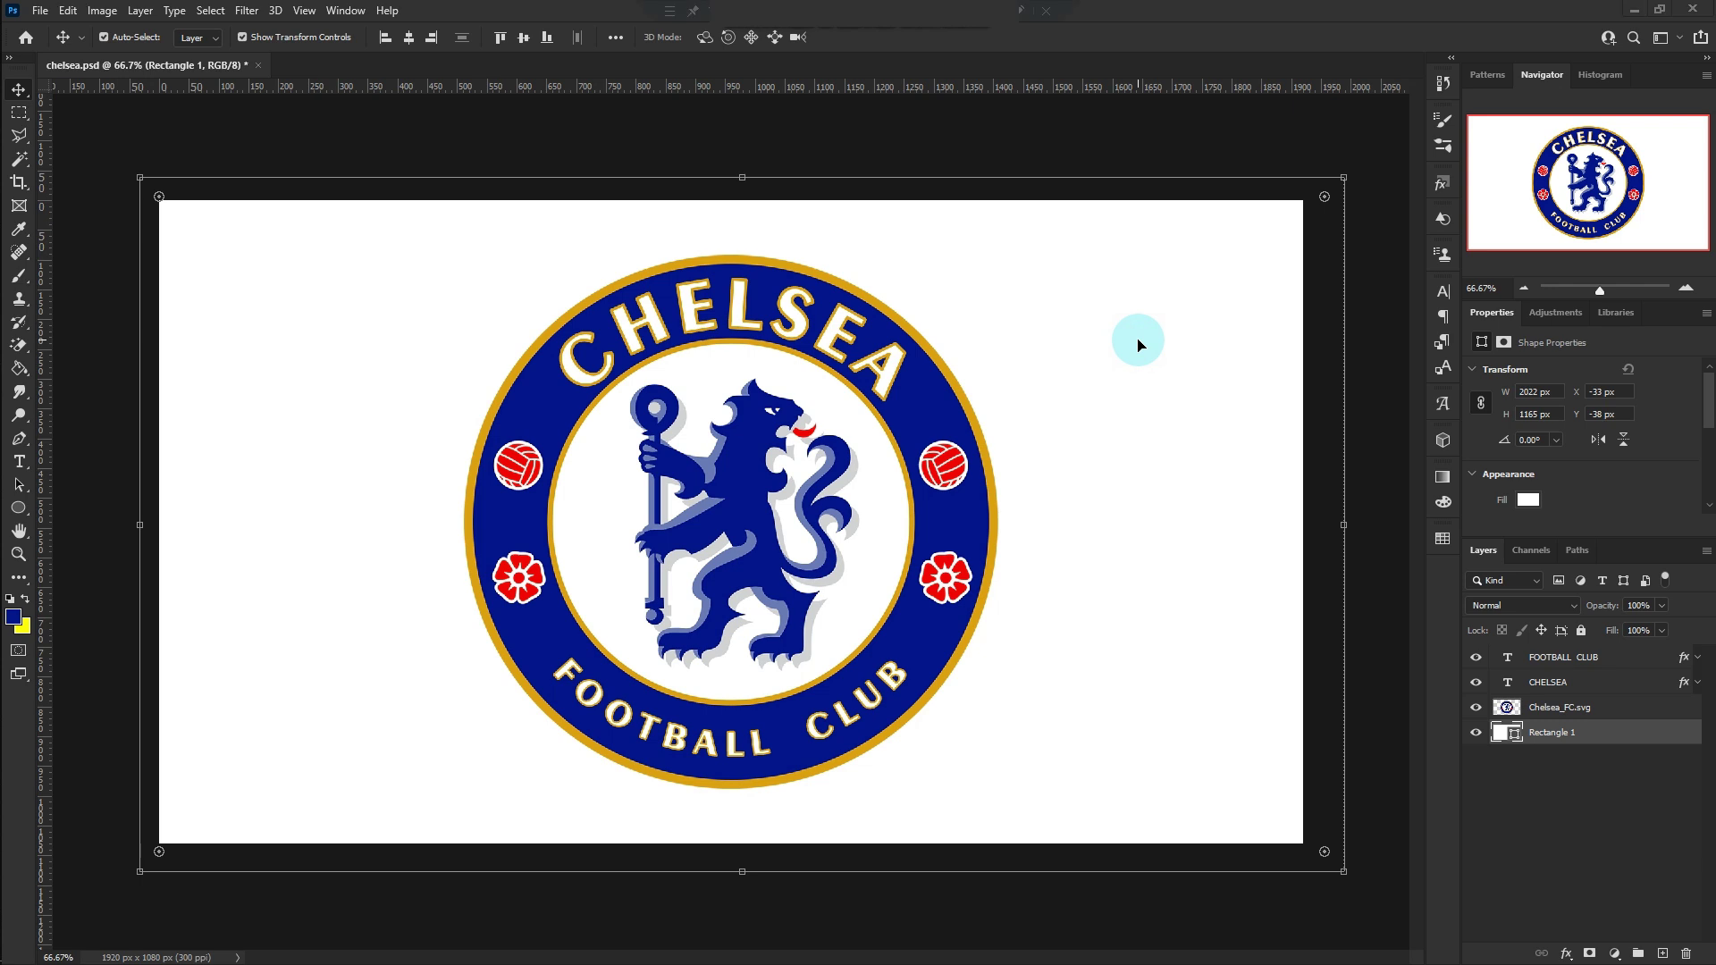
{"action": "left_click", "coordinate": [711, 741]}
{"action": "left_click", "coordinate": [1121, 563]}
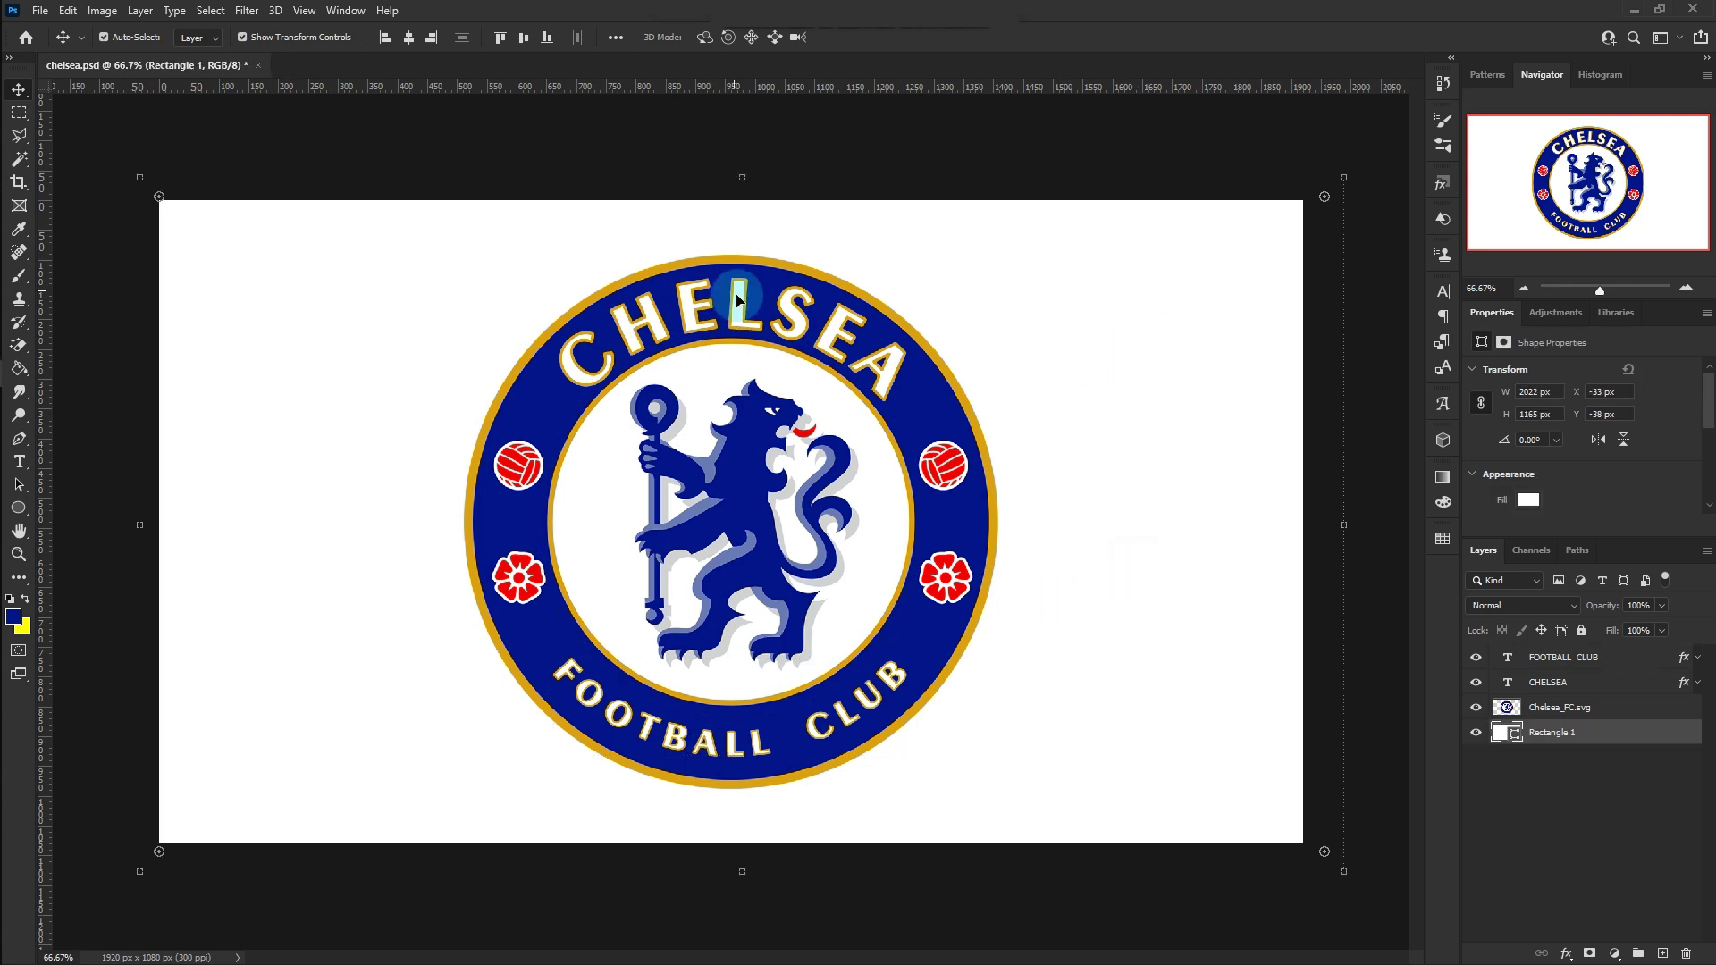
{"action": "scroll", "coordinate": [701, 564], "scroll_direction": "up", "scroll_amount": 2}
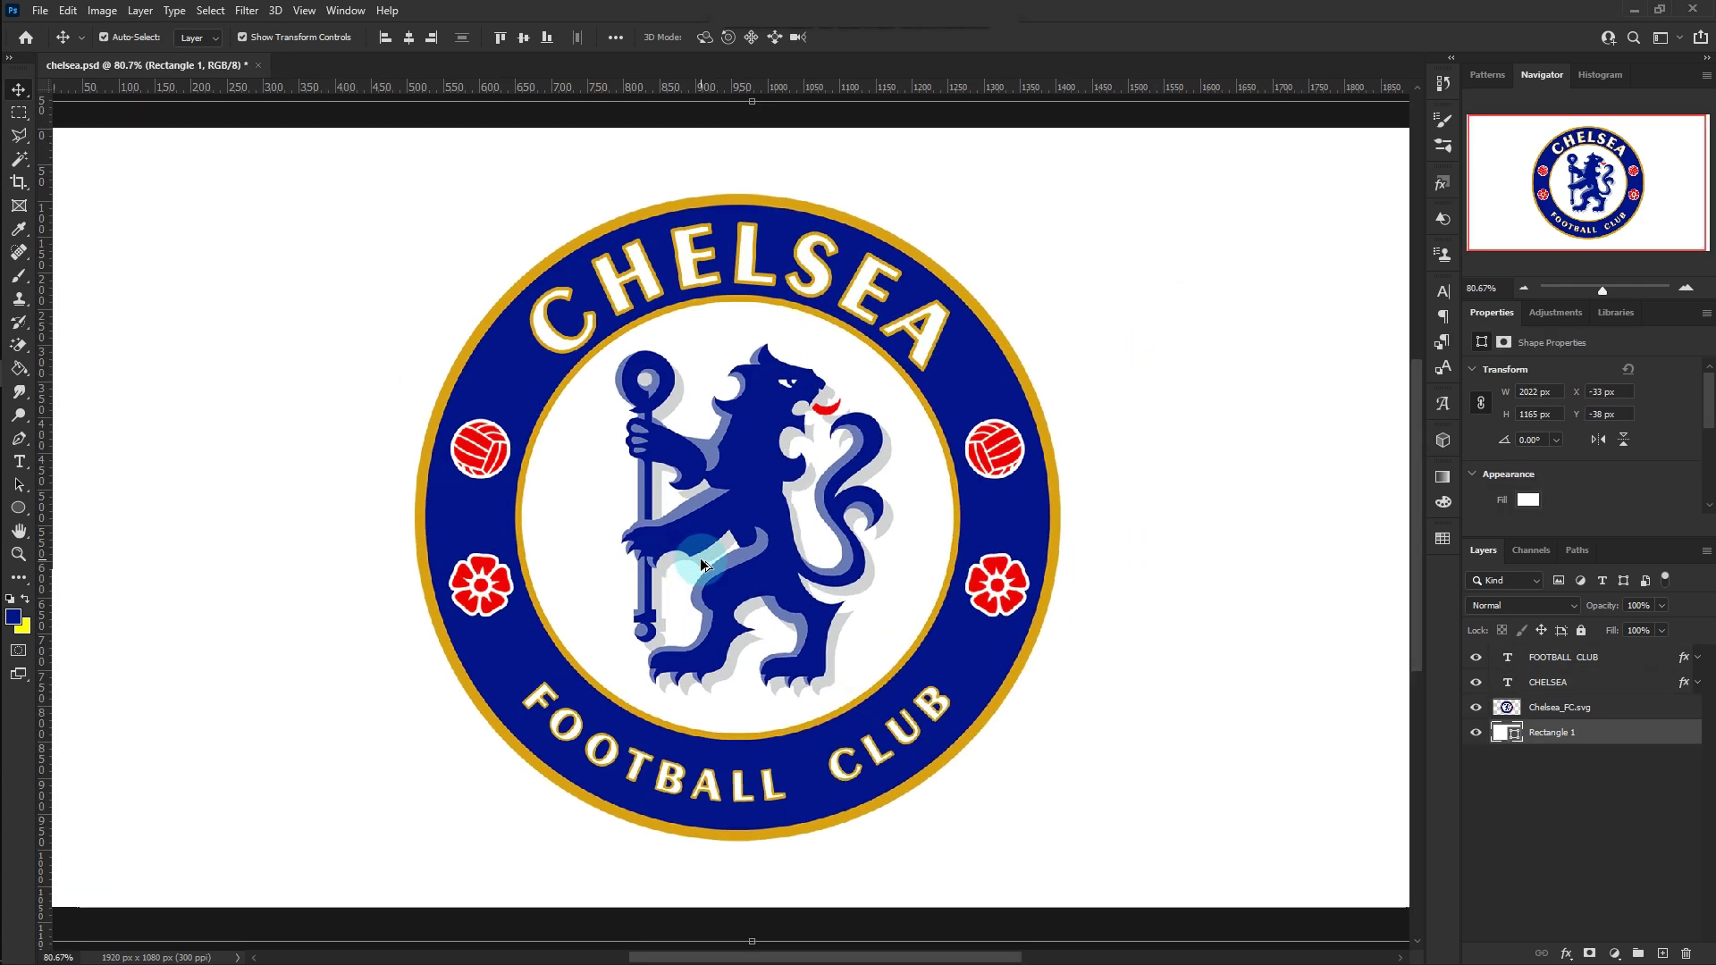
{"action": "scroll", "coordinate": [701, 565], "scroll_direction": "up", "scroll_amount": 2}
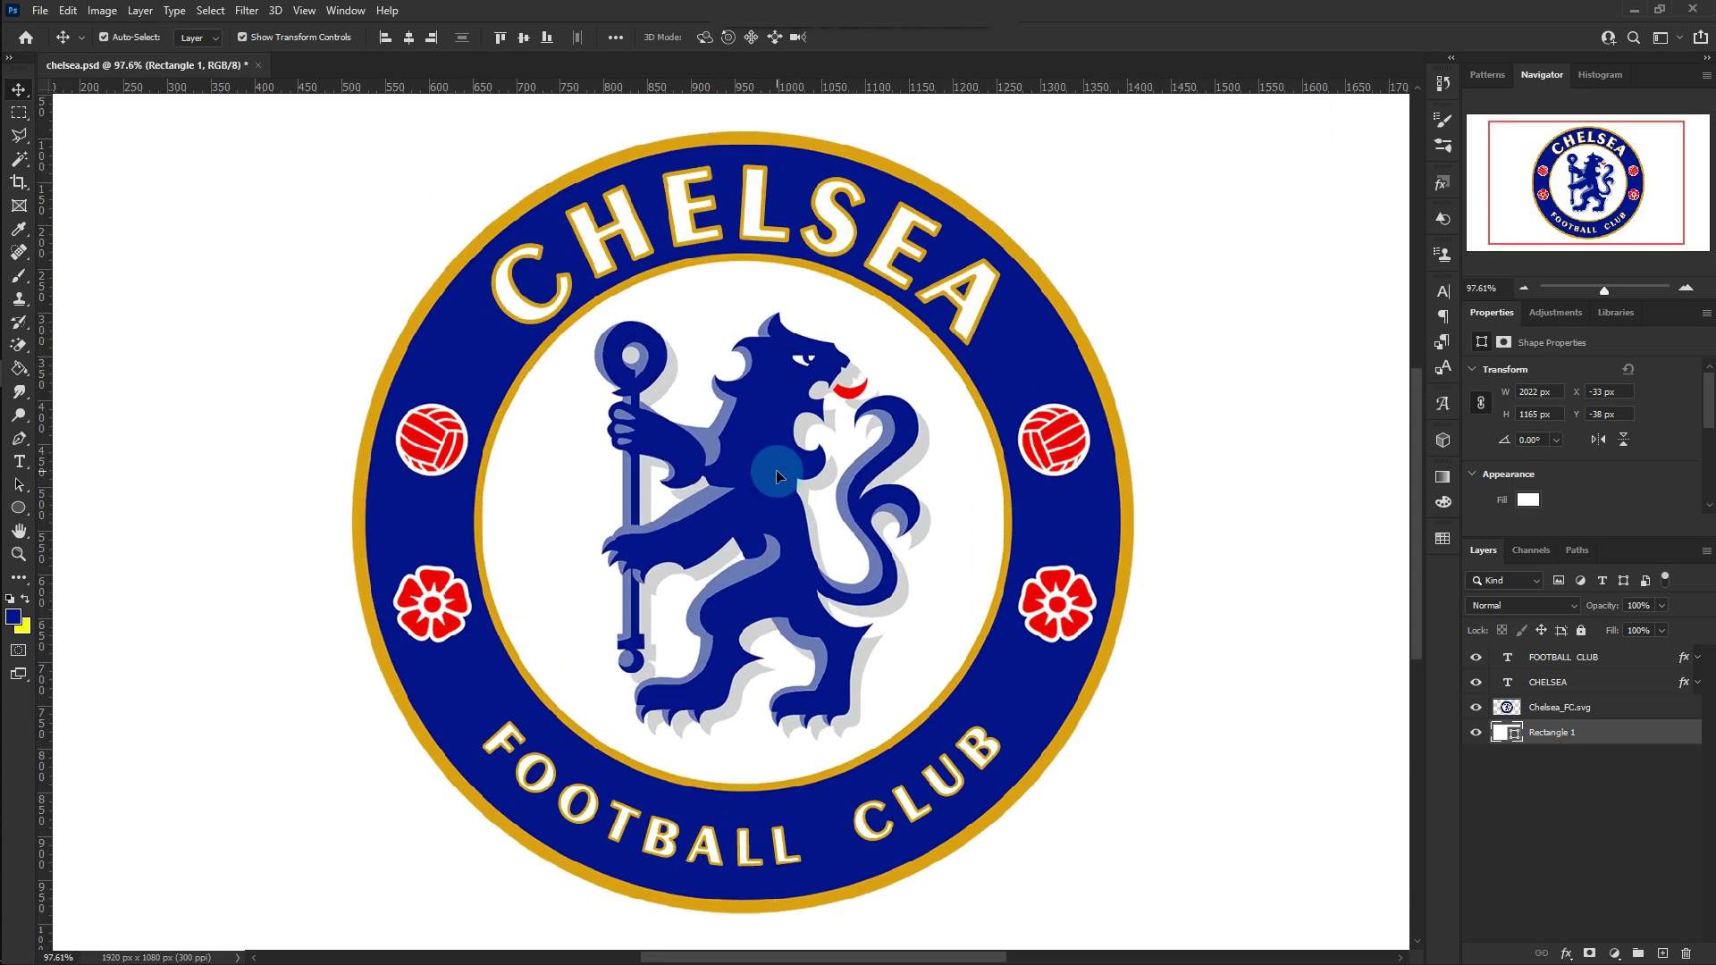